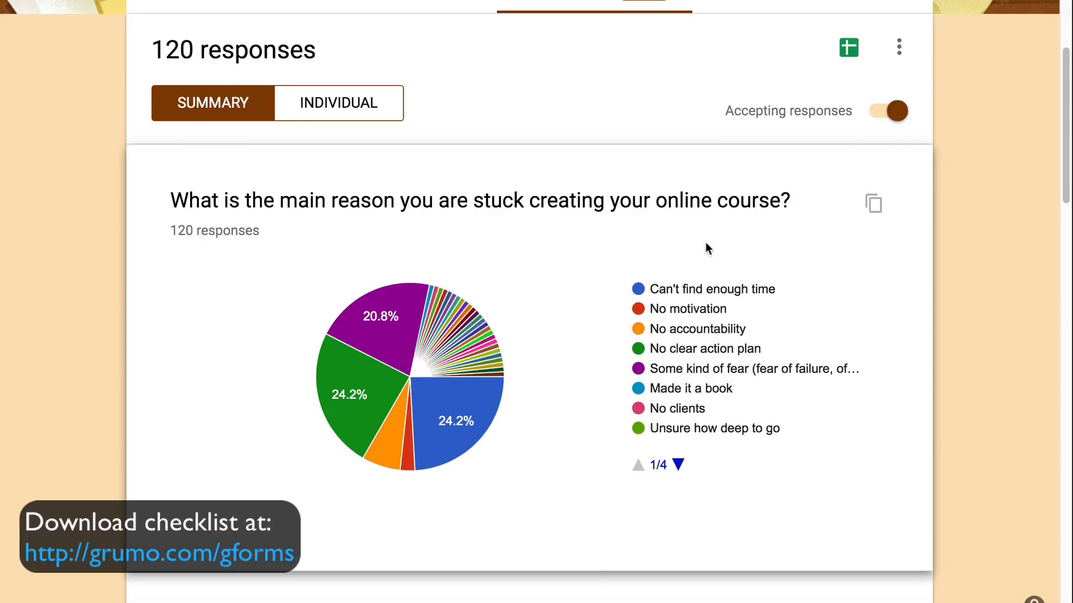
Step: Review the survey's response summary, from both pie charts through the "Anything else?" comments, and open the linked response spreadsheet
mouse_move(381, 366)
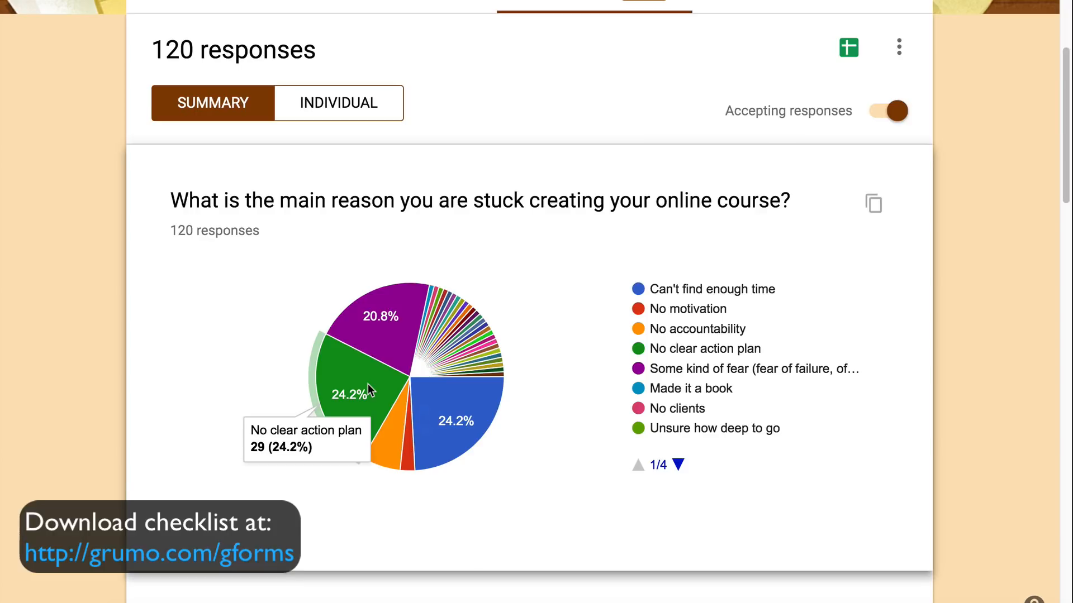
scroll(368, 383, "down", 5)
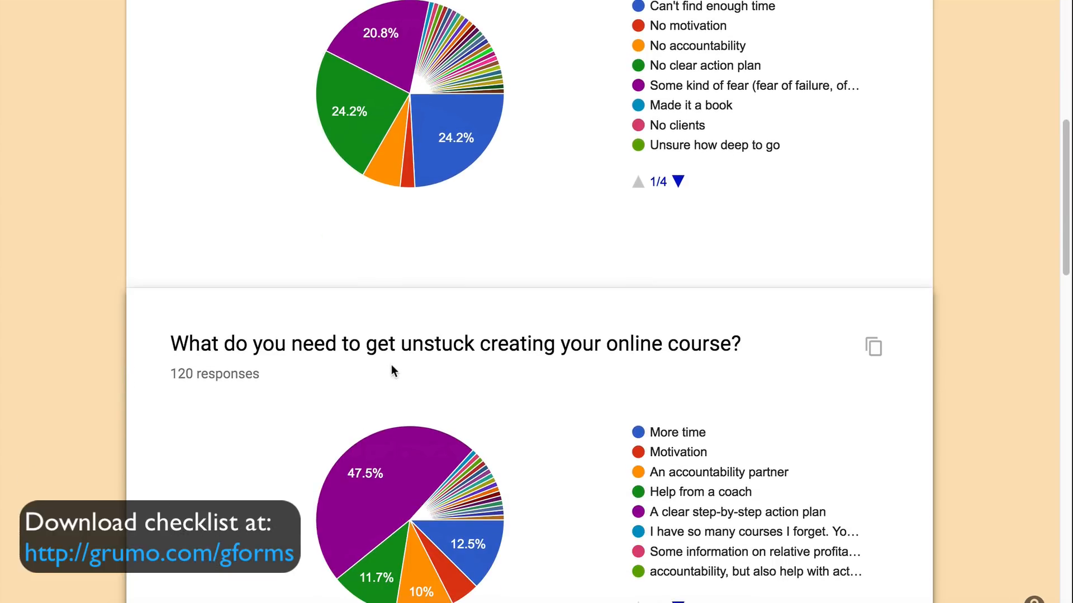
scroll(458, 394, "down", 1)
mouse_move(397, 429)
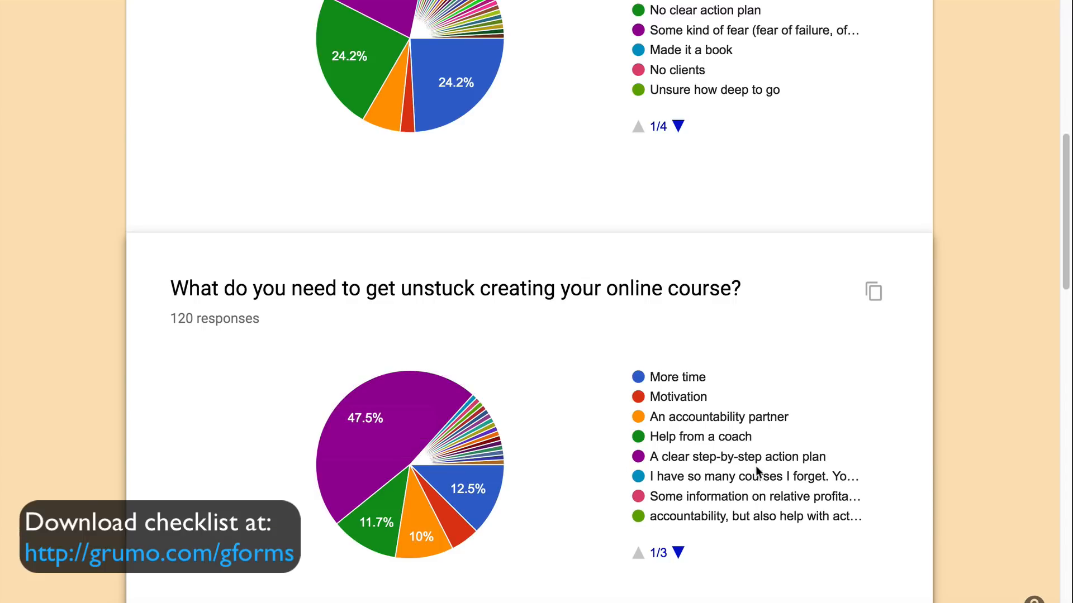
scroll(214, 345, "down", 2)
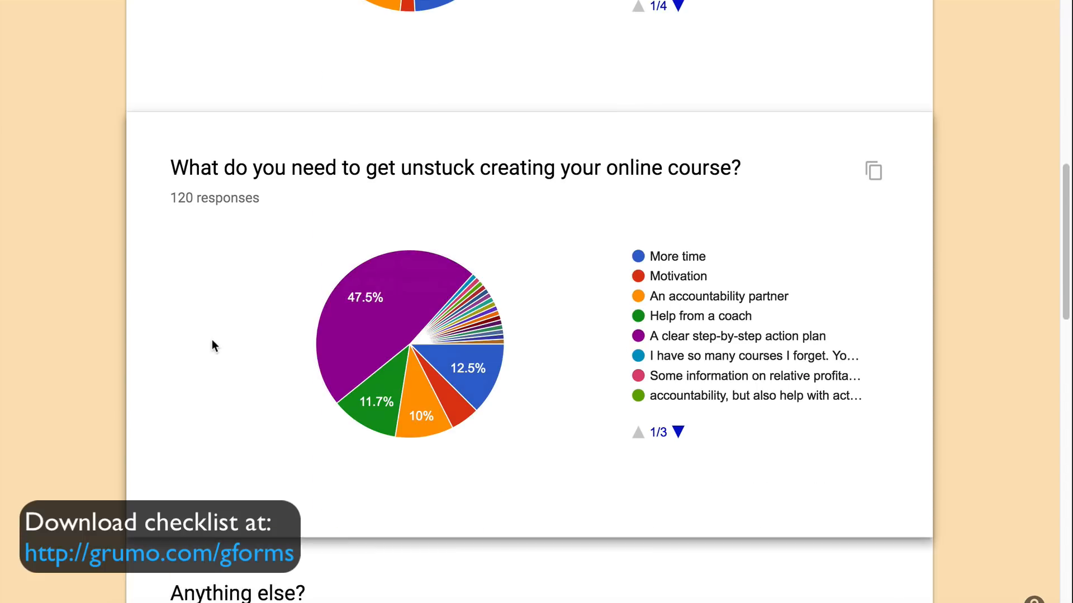
scroll(213, 342, "down", 4)
scroll(168, 366, "down", 2)
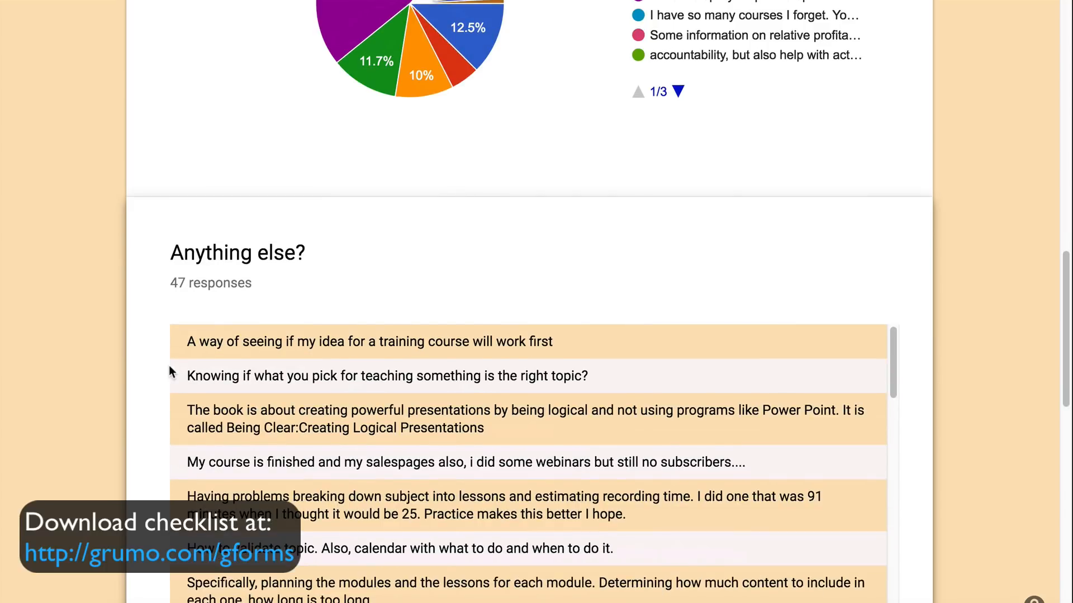
scroll(168, 365, "down", 4)
scroll(280, 217, "down", 5)
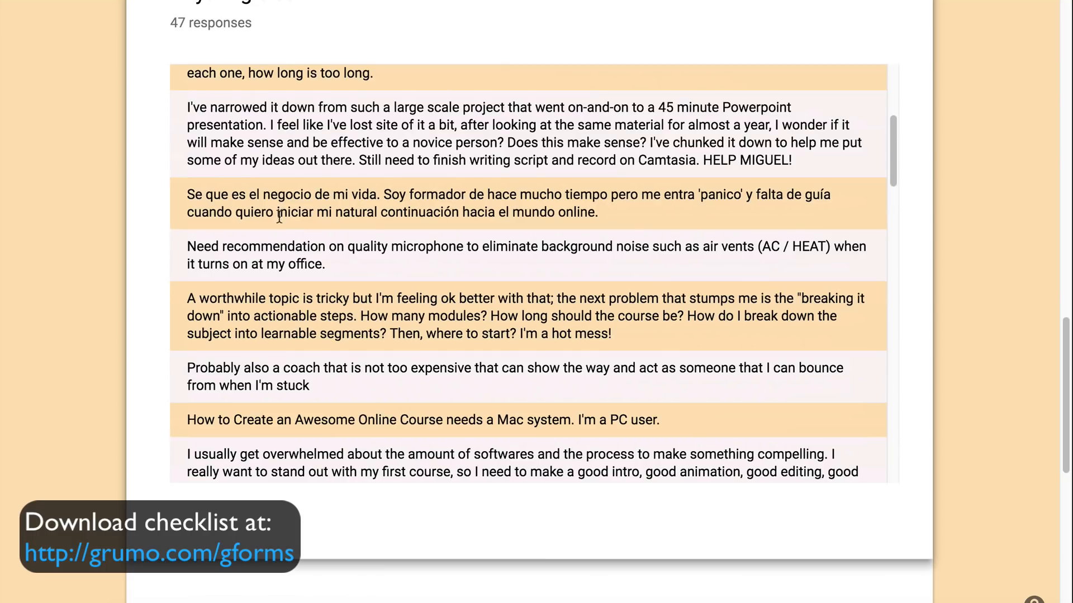
scroll(280, 217, "down", 20)
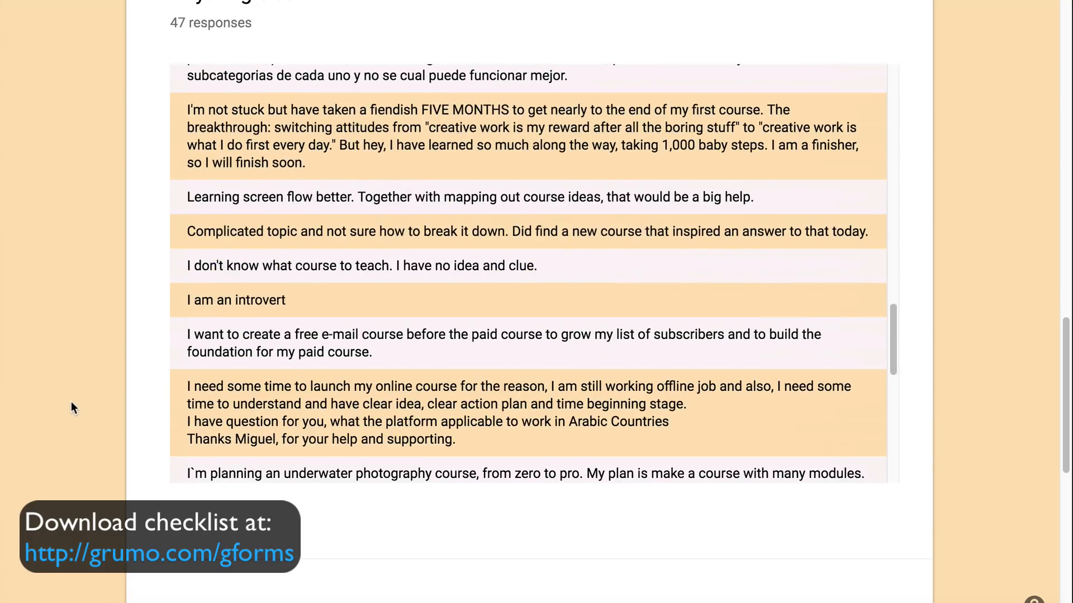
scroll(72, 401, "down", 7)
scroll(73, 398, "up", 16)
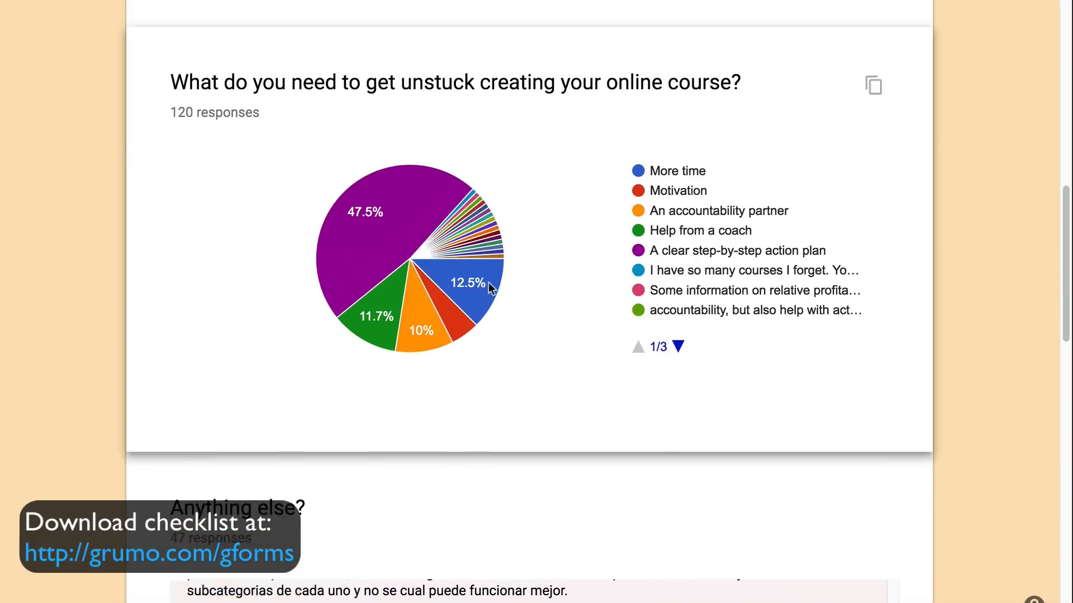
scroll(489, 282, "up", 10)
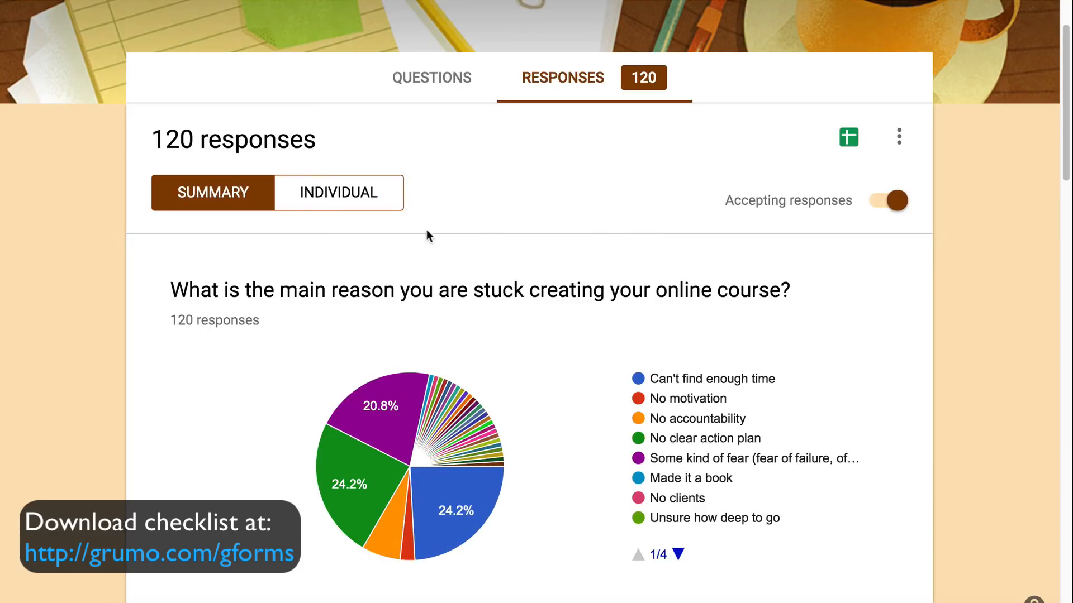
left_click(849, 139)
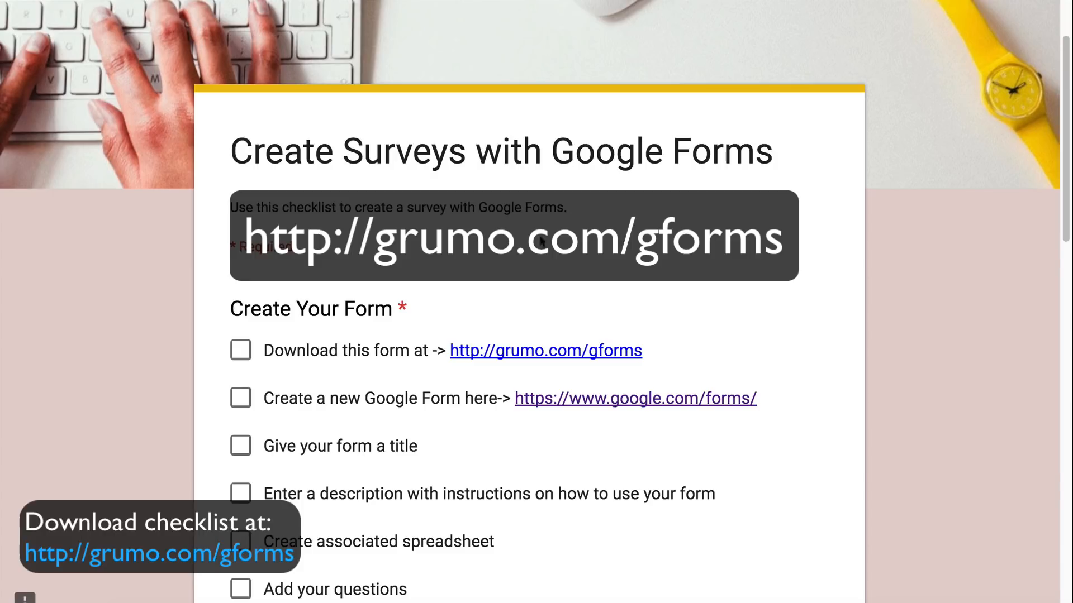
Step: In the Google Forms survey checklist, tick "Download this form at" and "Create a new Google Form here"
scroll(379, 221, "down", 1)
scroll(379, 221, "down", 3)
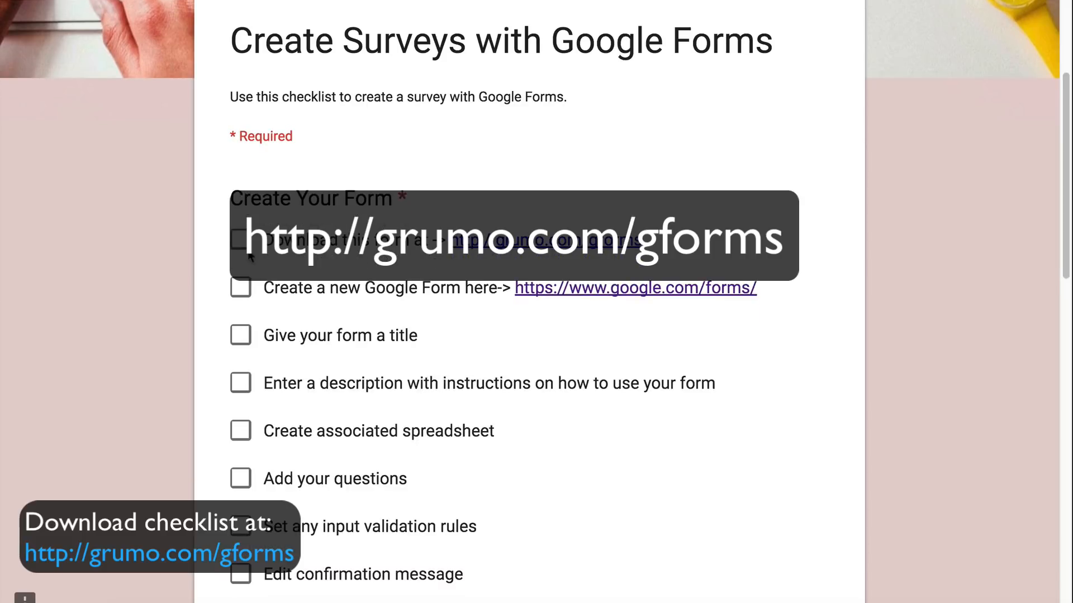
left_click(244, 246)
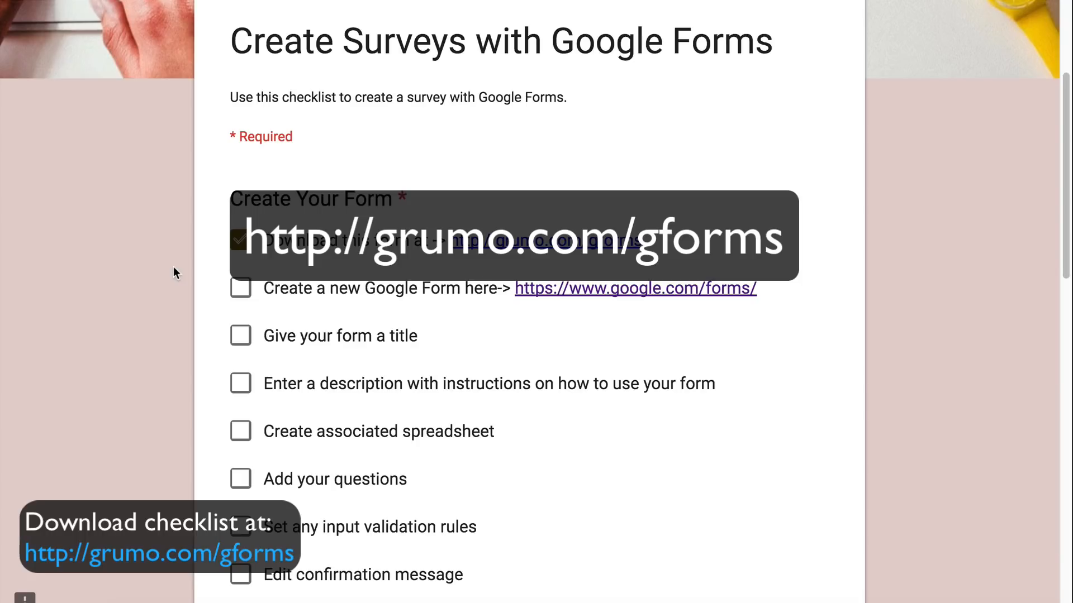
left_click(241, 294)
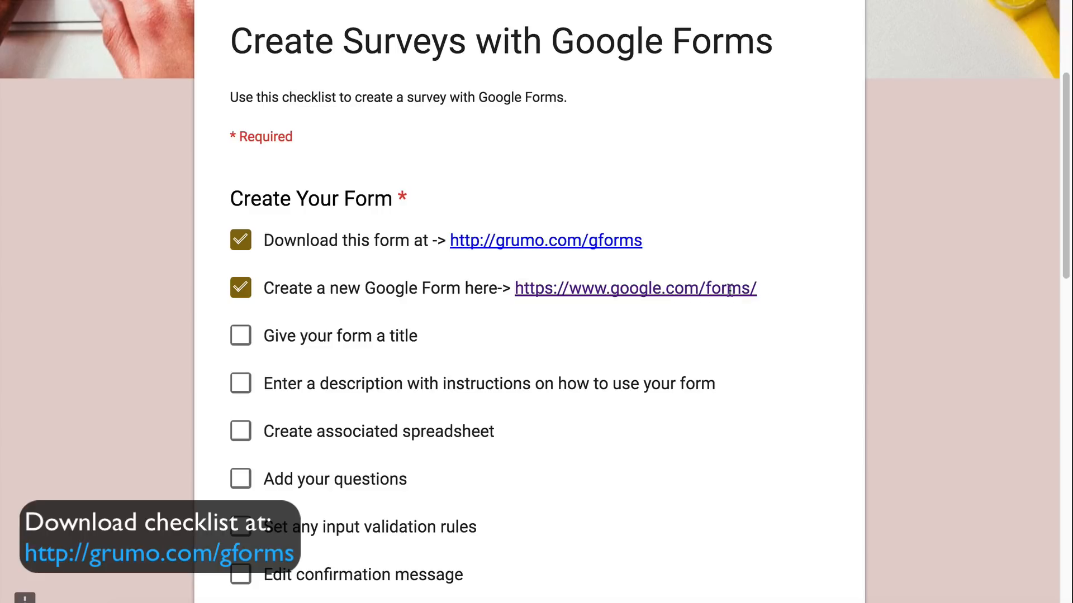
left_click_drag(758, 290, 508, 293)
key("super+c")
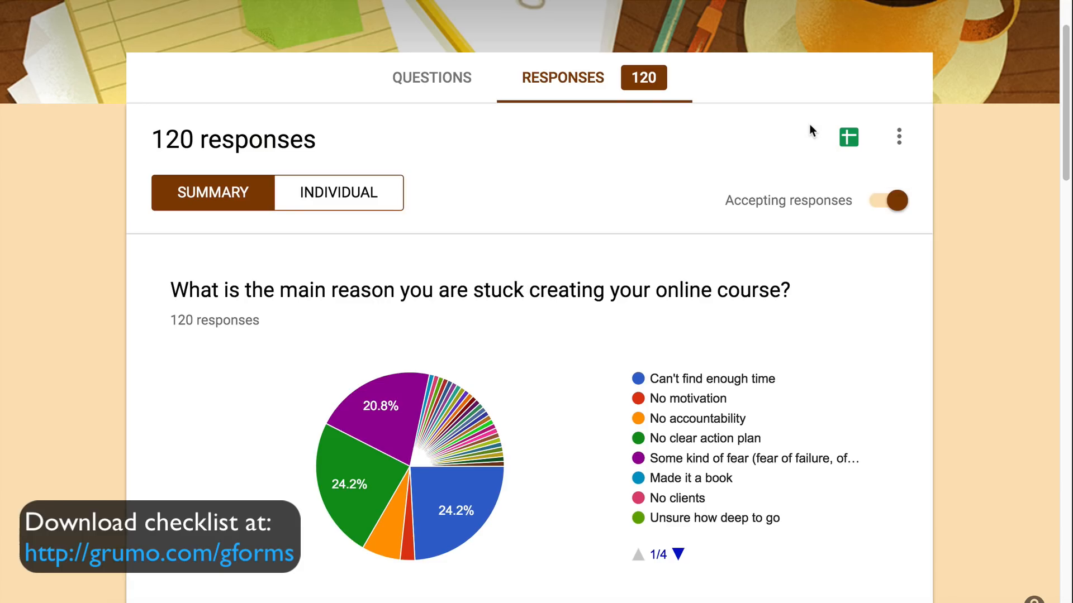
key("super+t")
key("super+v")
key("Return")
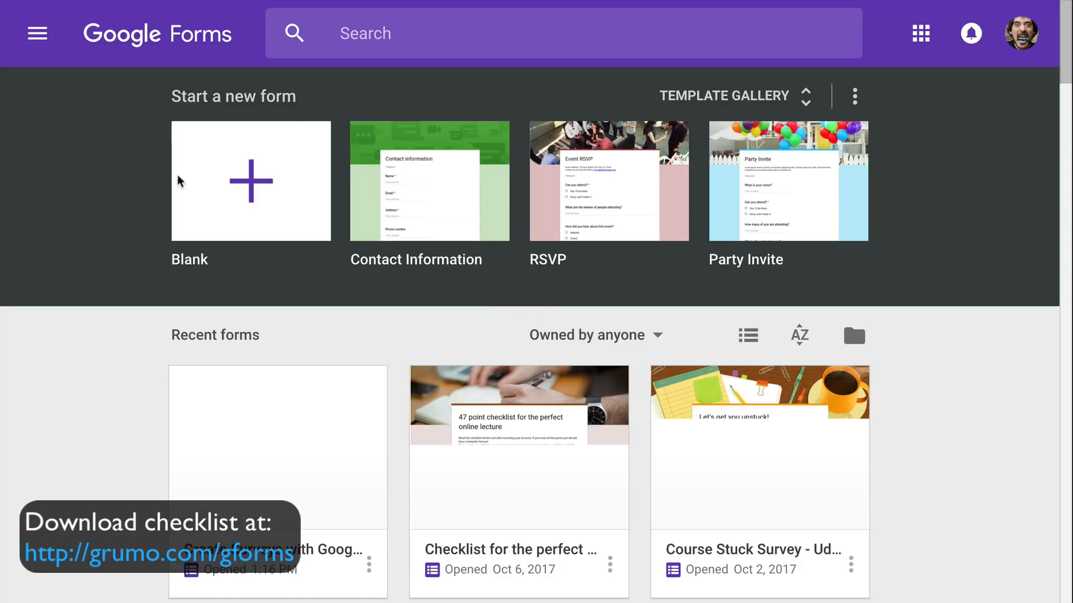
left_click(261, 196)
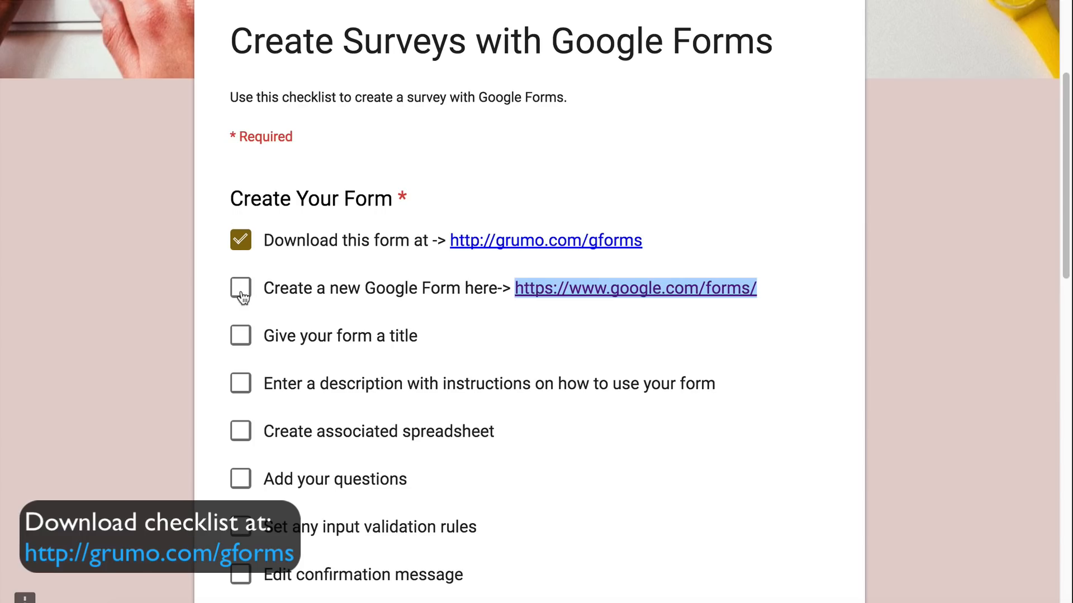
Step: Tick "Create a new Google Form here" and "Give your form a title" in the checklist, and title the new form "Submit Your Course Link"
left_click(241, 292)
left_click(240, 337)
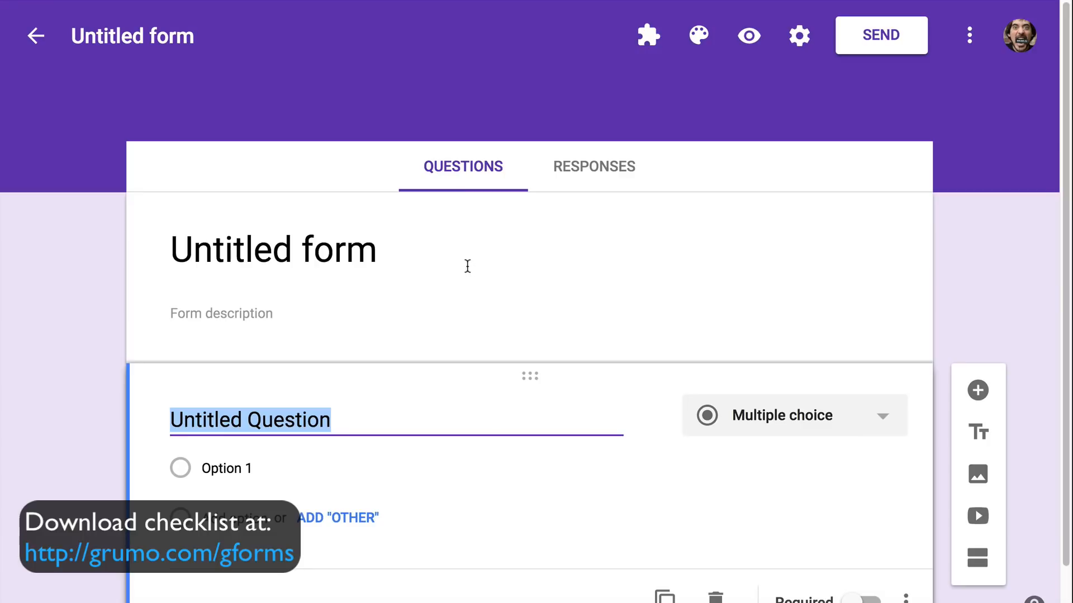
left_click(362, 249)
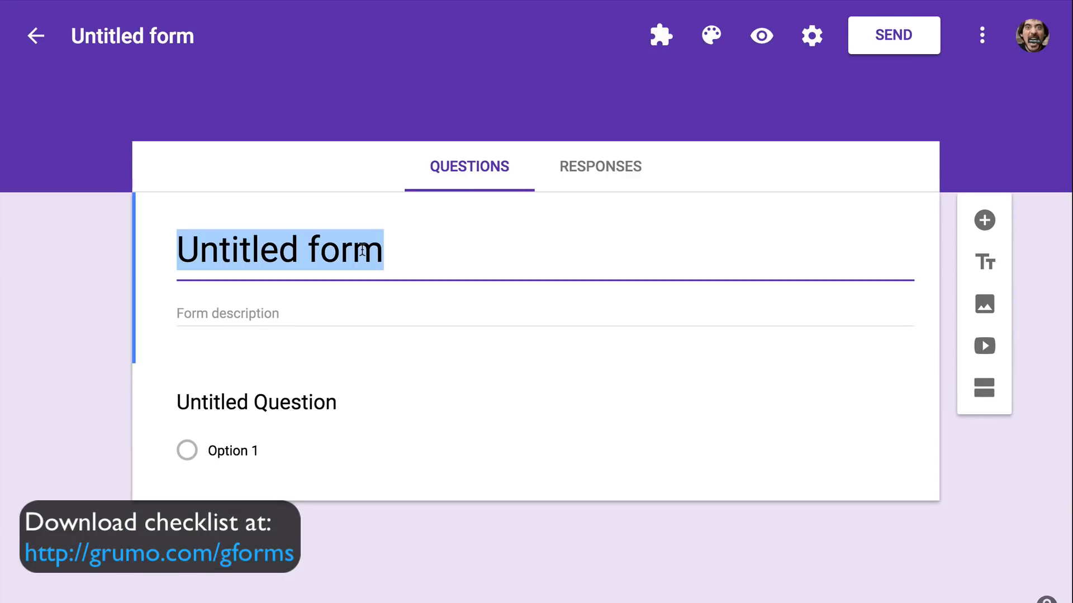
type("Sub")
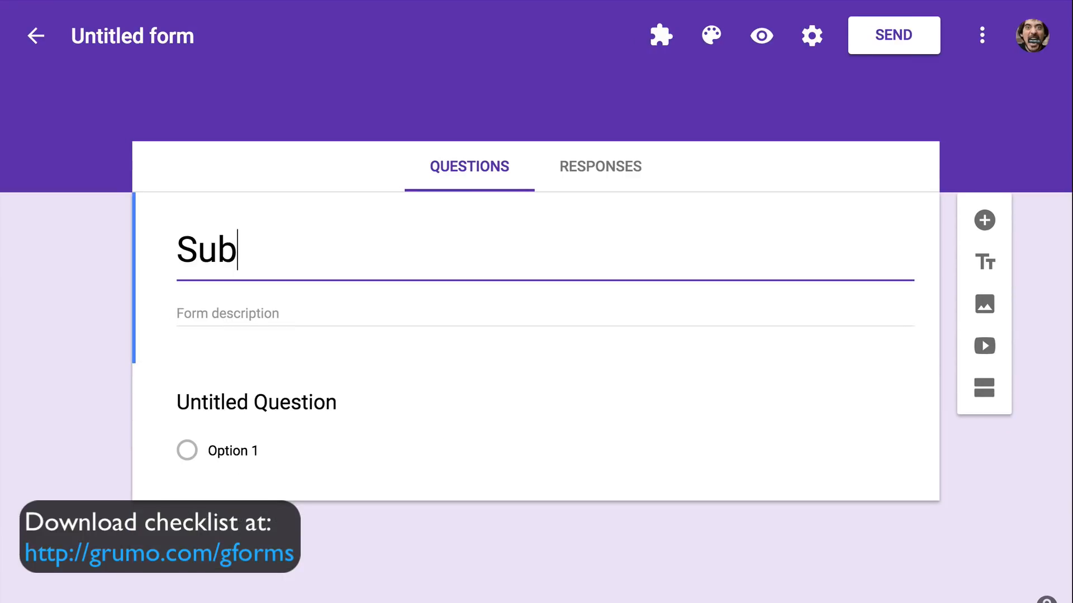
type("mit")
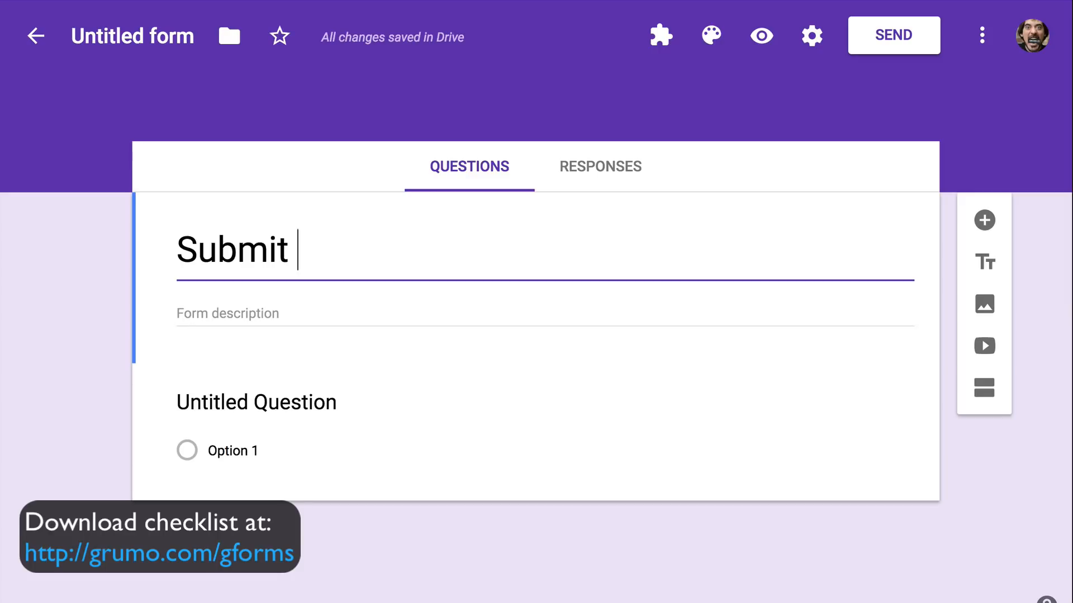
type("Their")
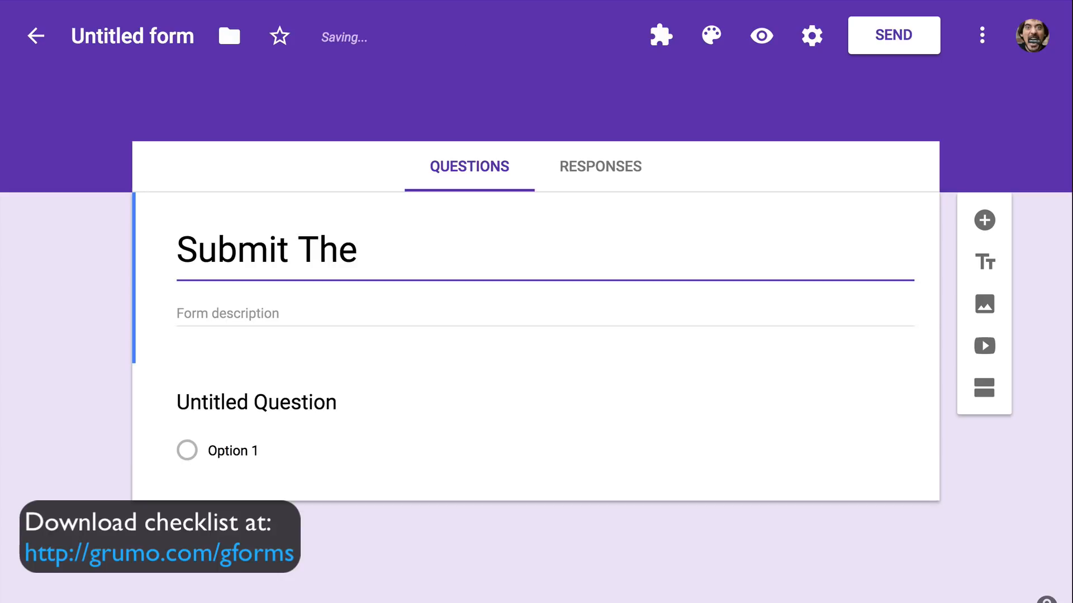
key("BackSpace")
key("BackSpace")
key("BackSpace")
key("BackSpace")
key("BackSpace")
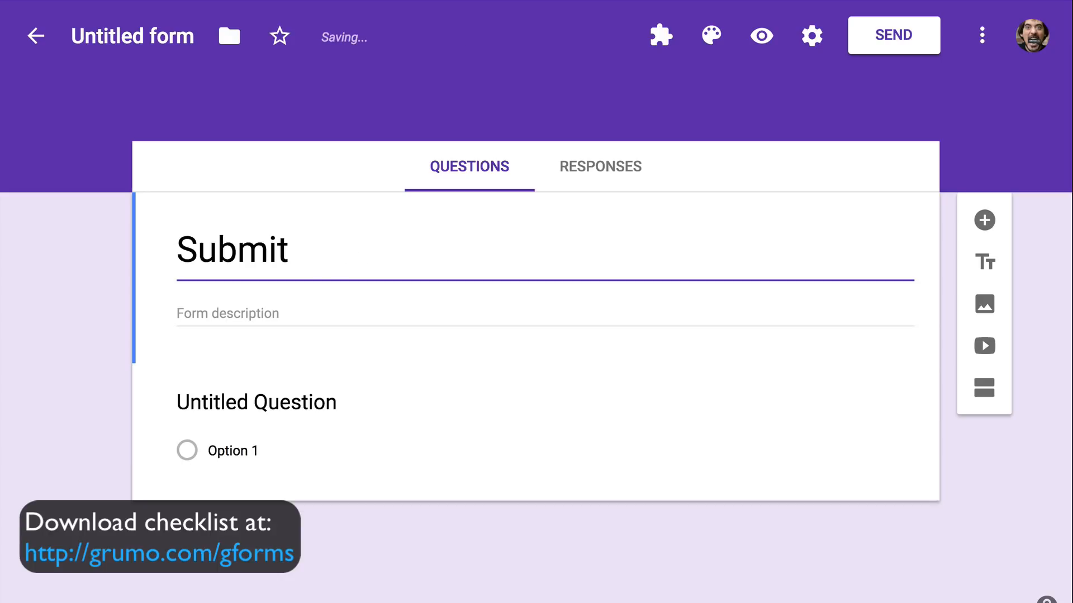
type("Your COu")
key("BackSpace")
key("BackSpace")
type("ourse ")
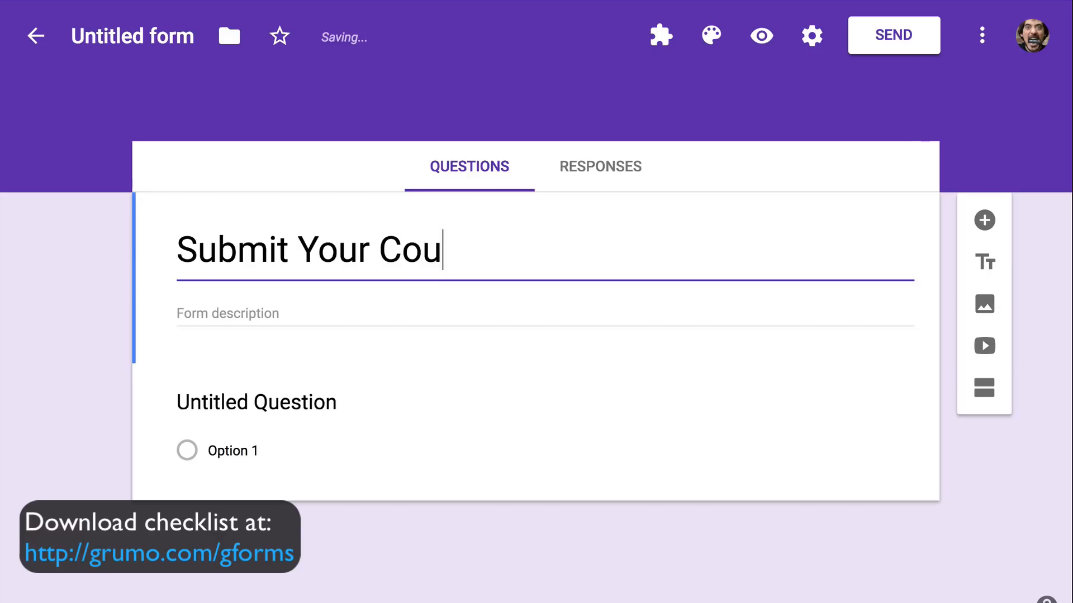
type("Link")
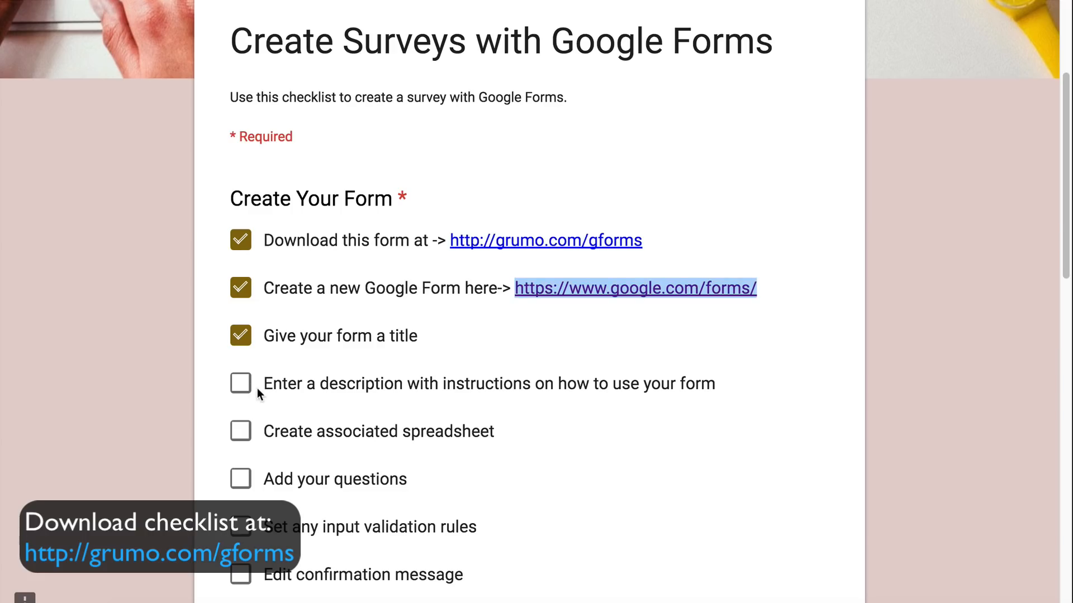
Step: Tick the checklist's "Enter a description with instructions" item and begin the form description with "Congrats! you've completed your course"
left_click(242, 386)
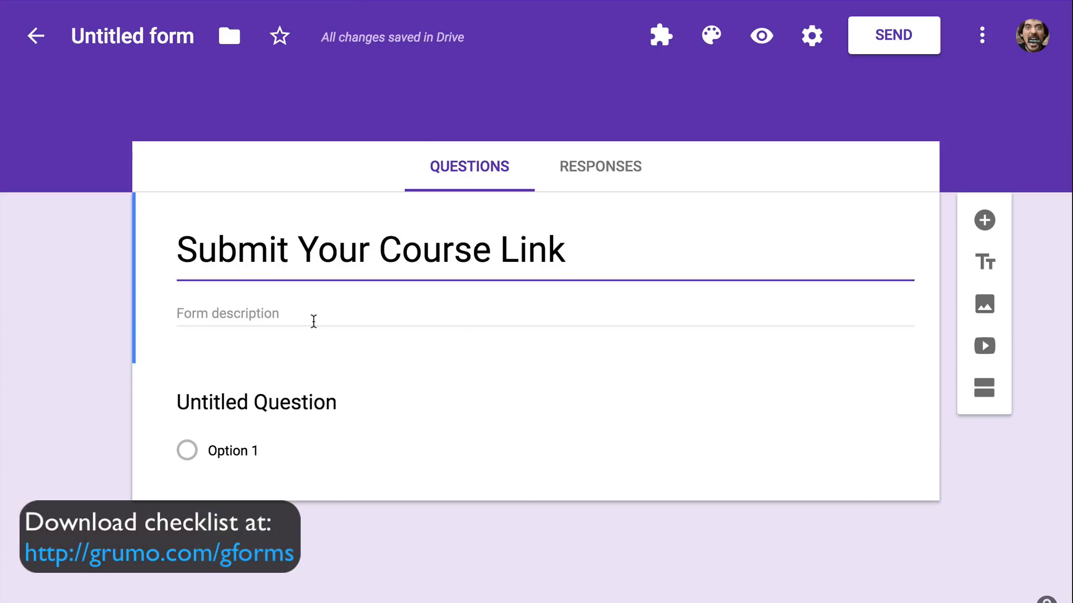
left_click(313, 317)
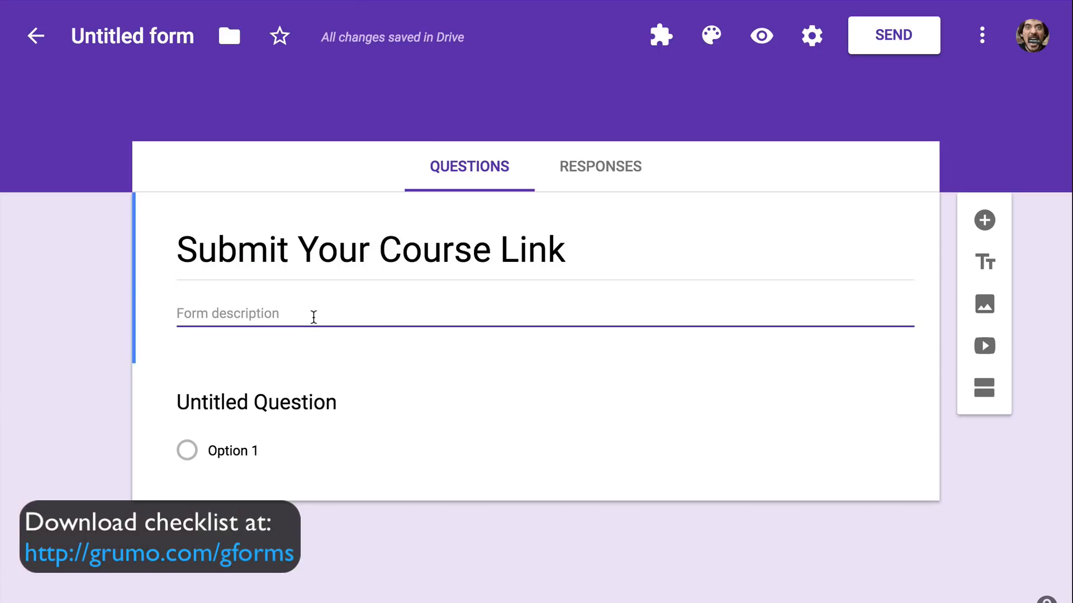
type("Congrats!")
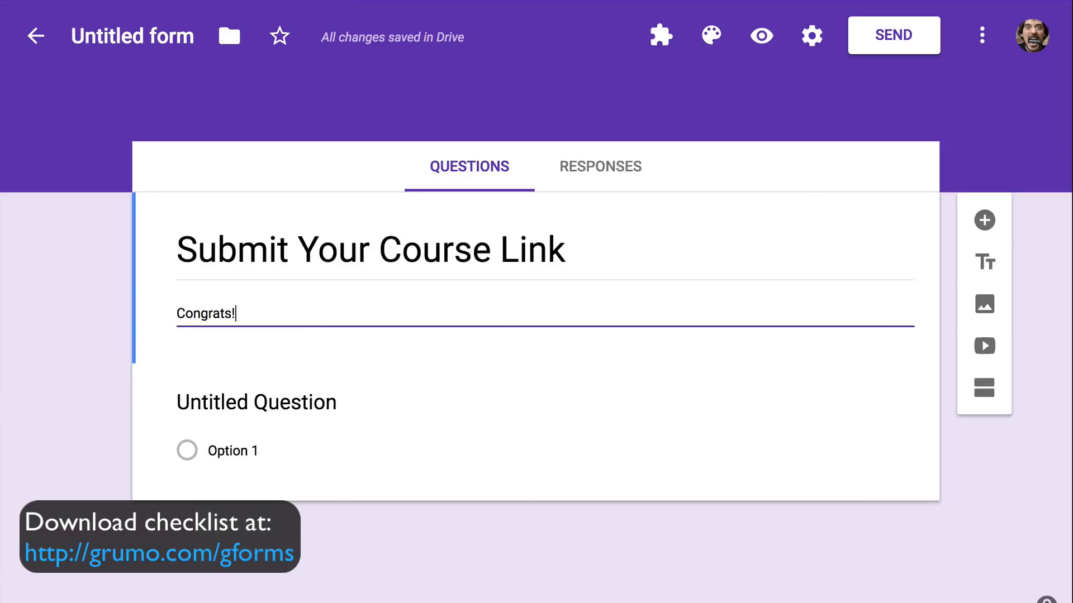
type(" you've co")
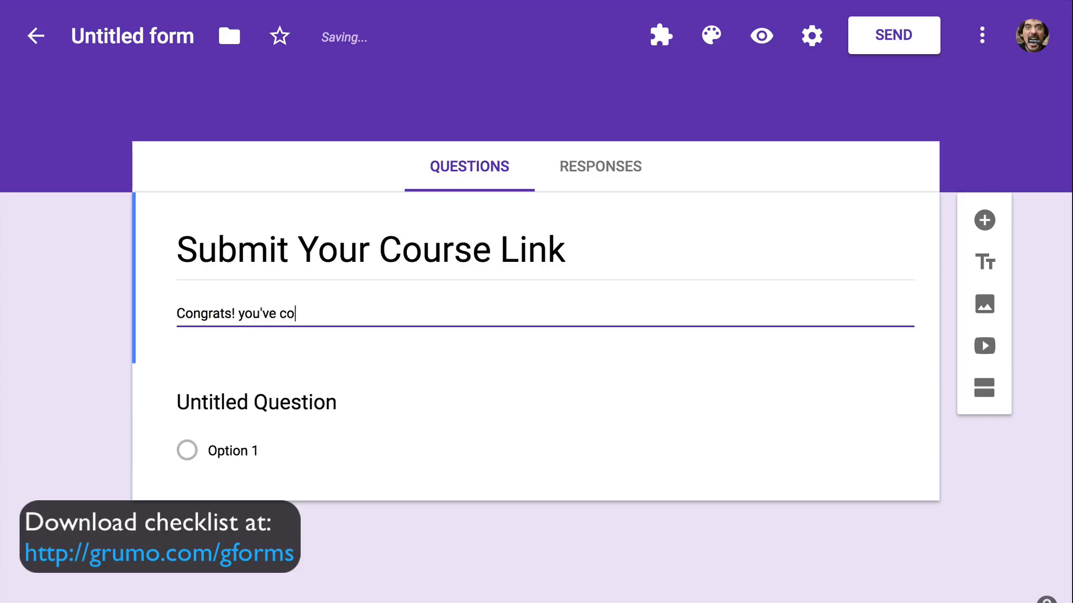
type("mpleted your course")
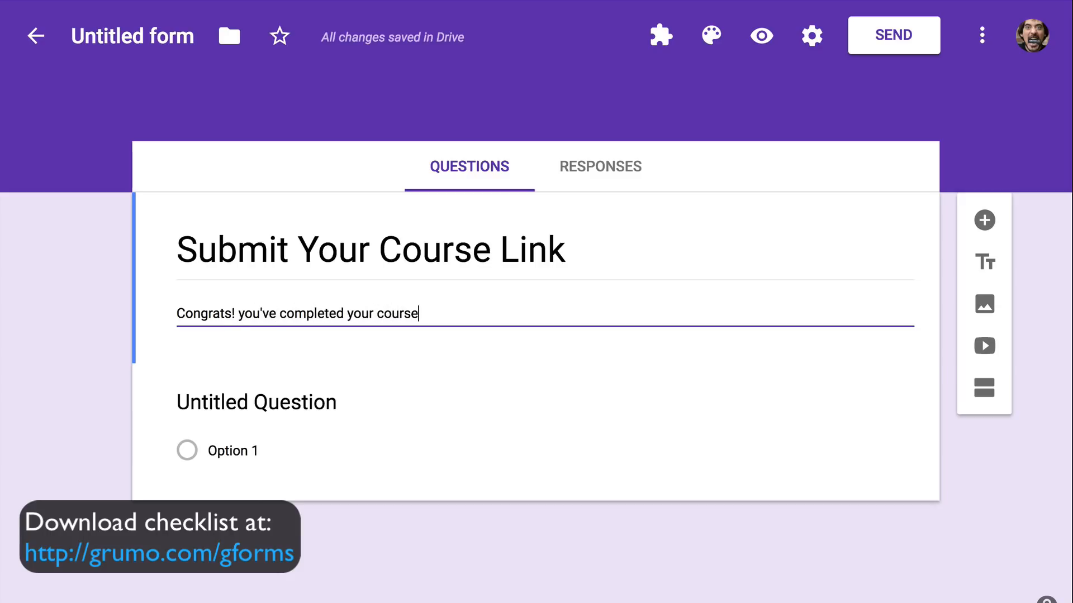
Step: Continue the form description with the sentence "Submit the link and coupon to your course using the form below"
type(". Submit a li")
key("BackSpace")
key("BackSpace")
key("BackSpace")
key("BackSpace")
key("BackSpace")
type("the li")
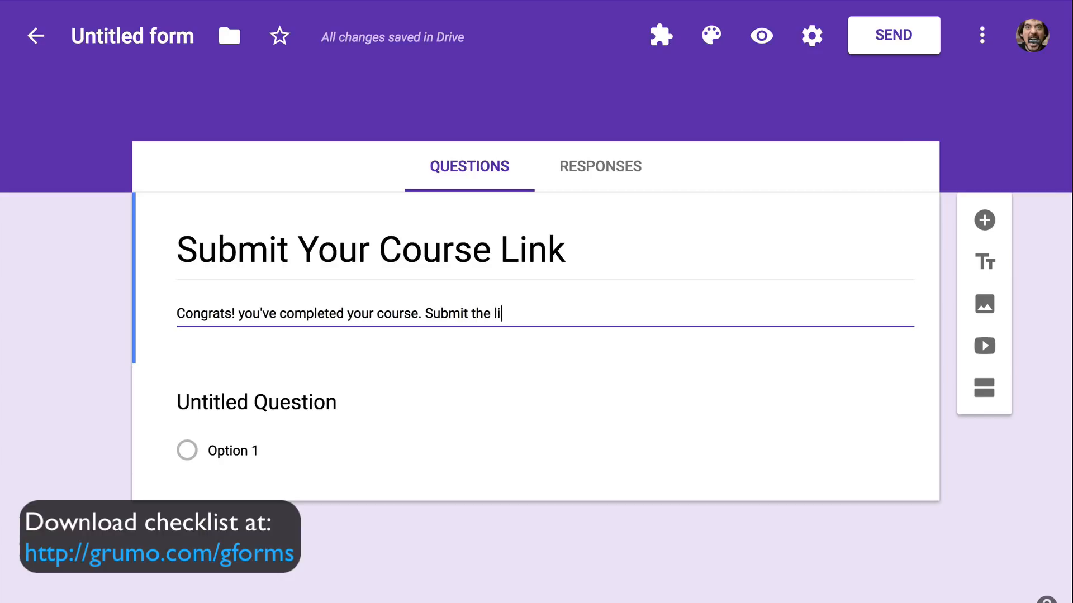
type("nk and coupon t")
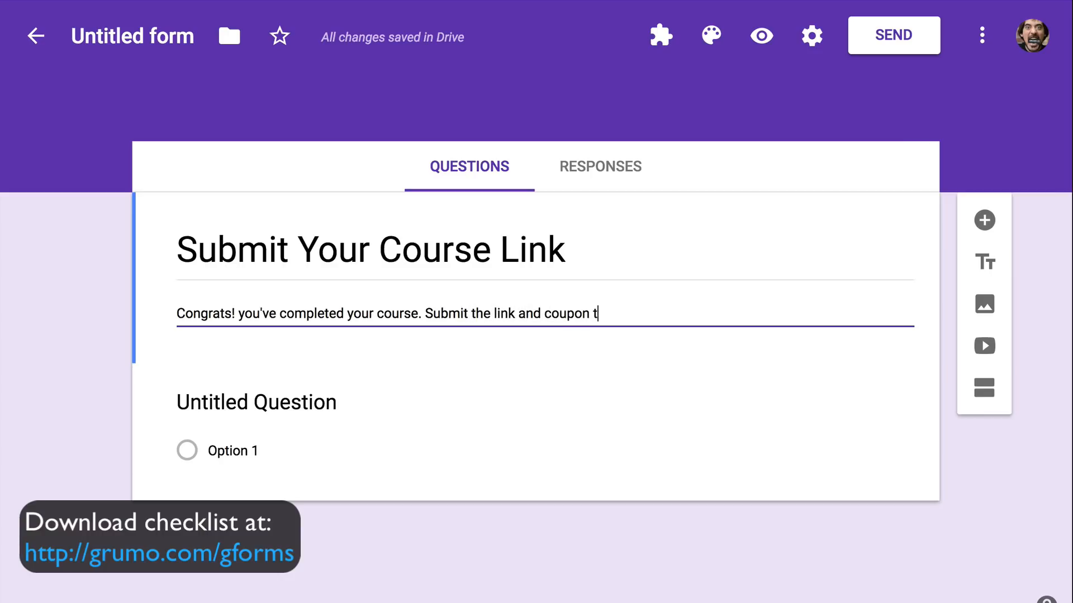
type("o yoru course")
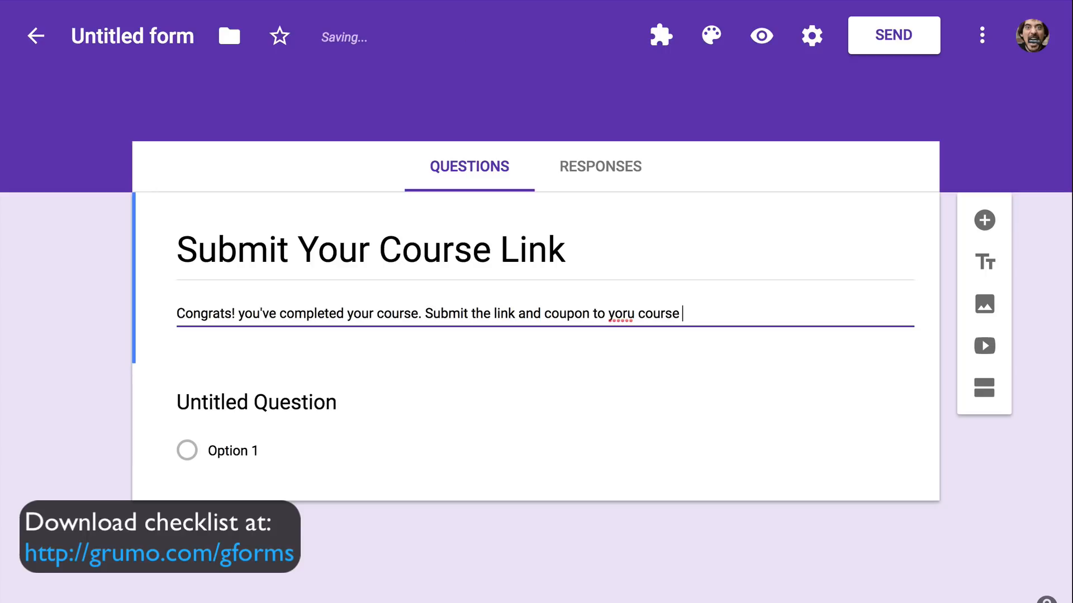
type(" using th form")
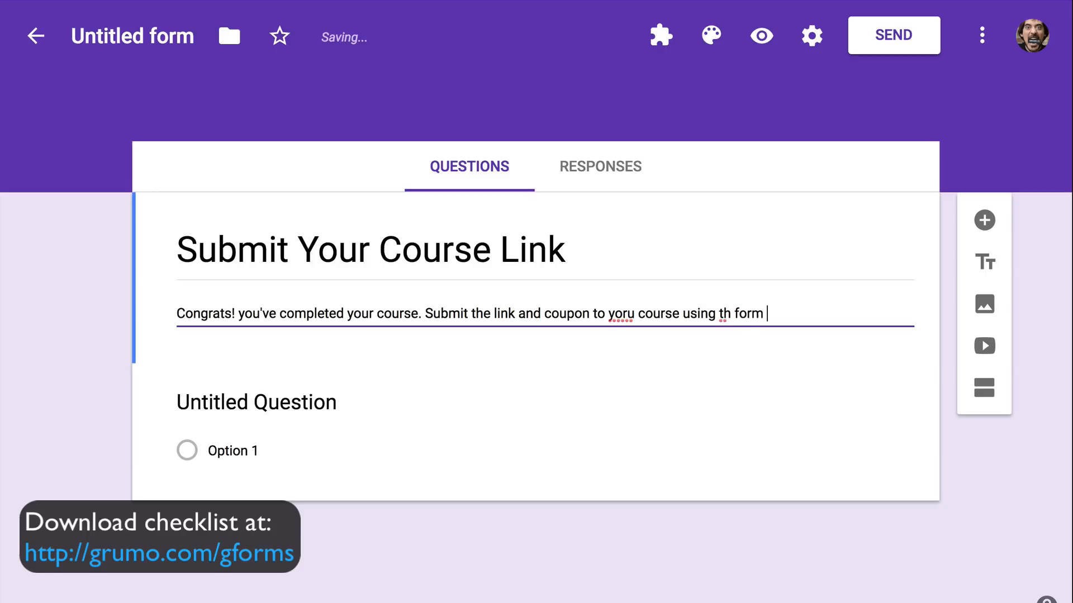
type(" beldo")
key("BackSpace")
key("BackSpace")
key("BackSpace")
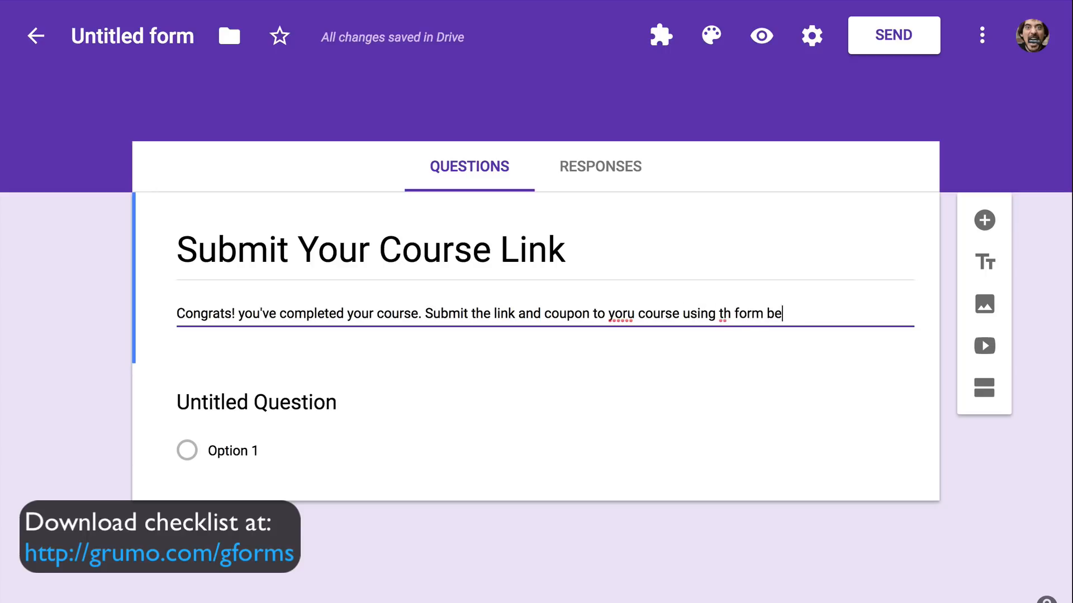
type("low")
Step: Correct the description's misspelled words to "the" and "your", and end its last sentence with a period
left_click(732, 312)
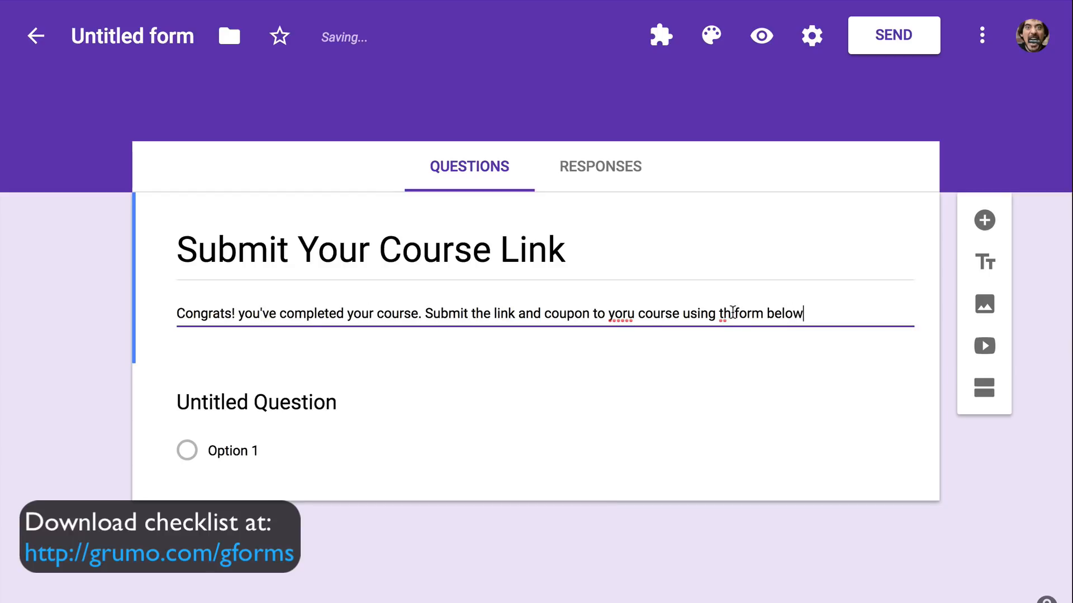
type("e")
right_click(627, 317)
left_click(670, 218)
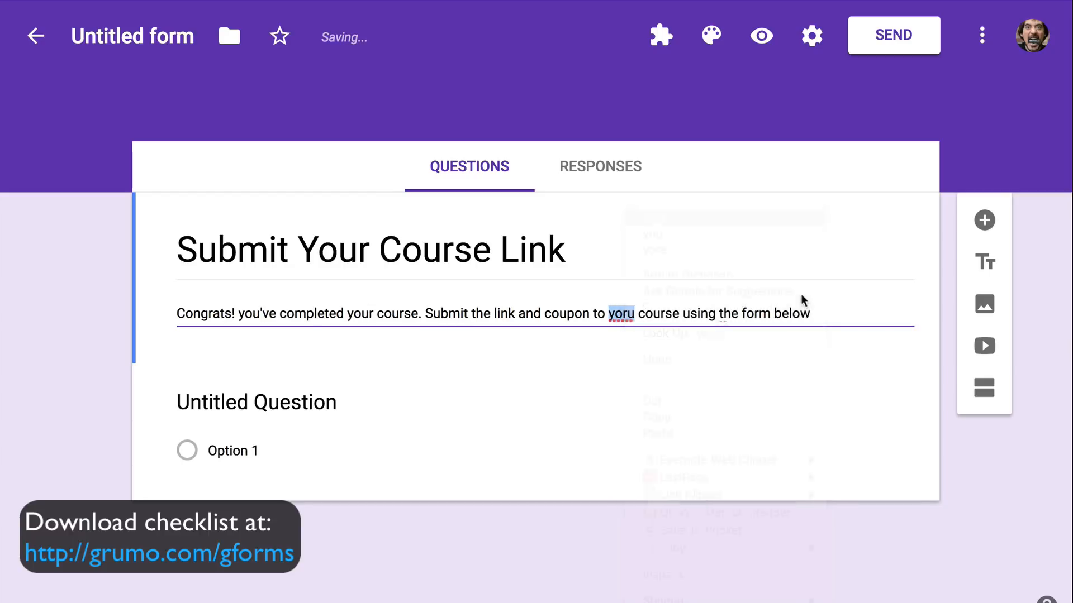
left_click(814, 313)
type(".")
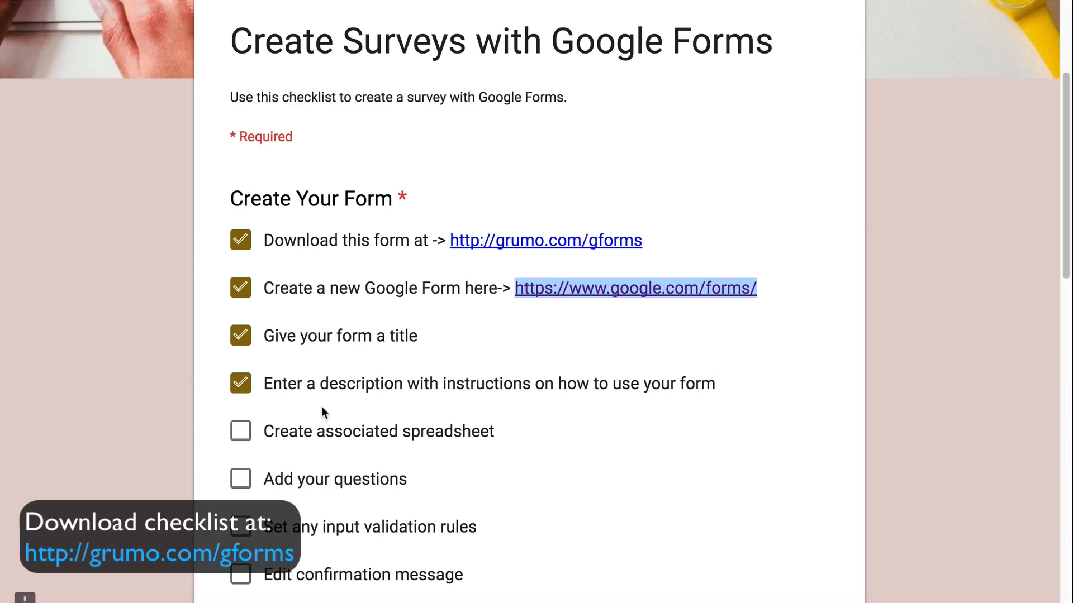
Step: Create a new spreadsheet named "Submit Your Course (Responses)" as the destination for the form's responses
scroll(329, 411, "down", 2)
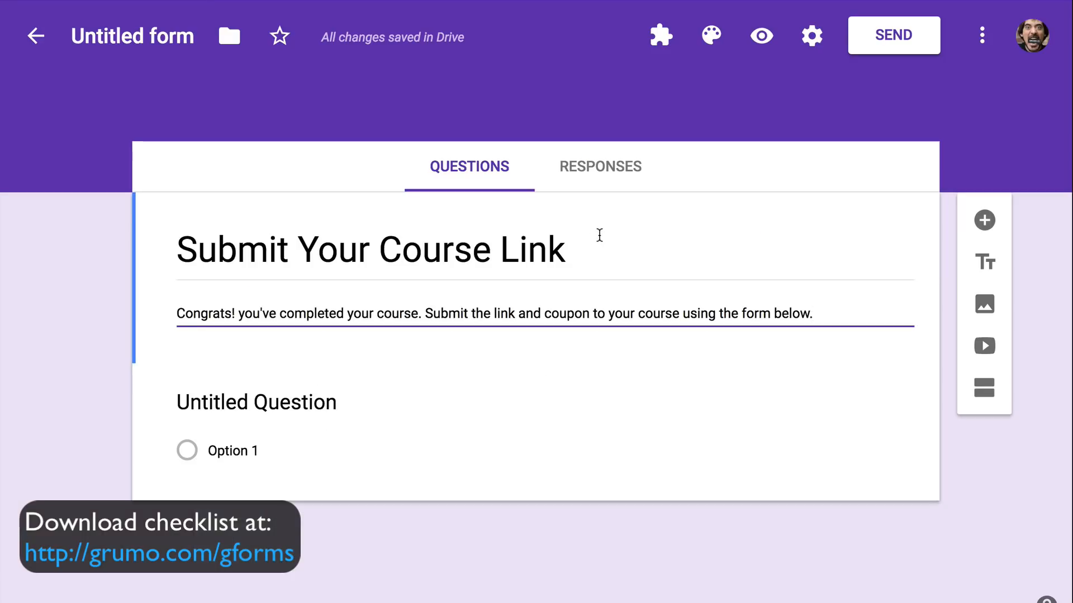
left_click(601, 179)
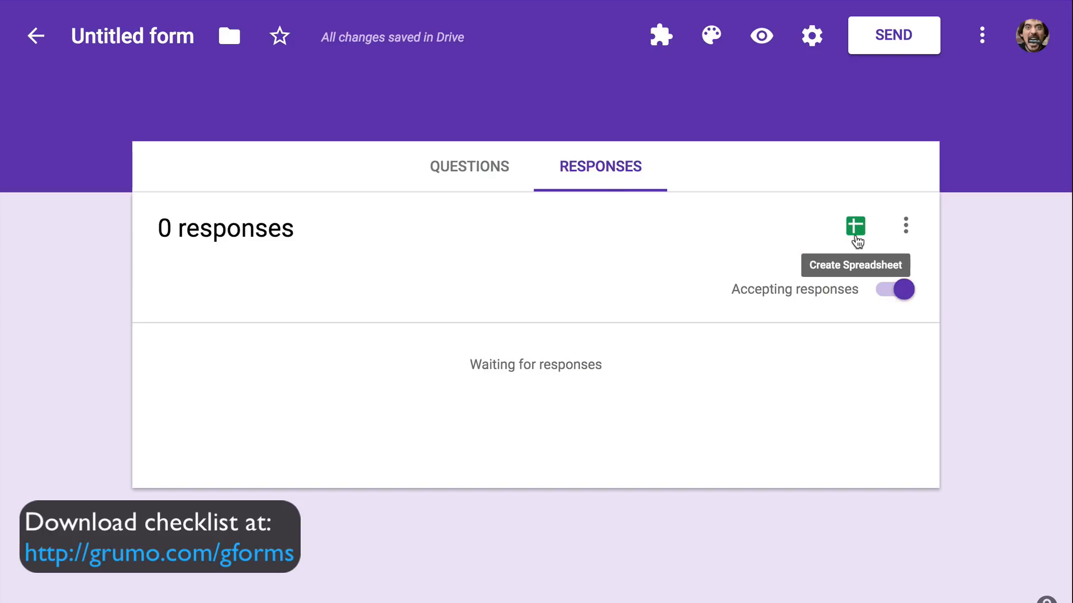
left_click(855, 237)
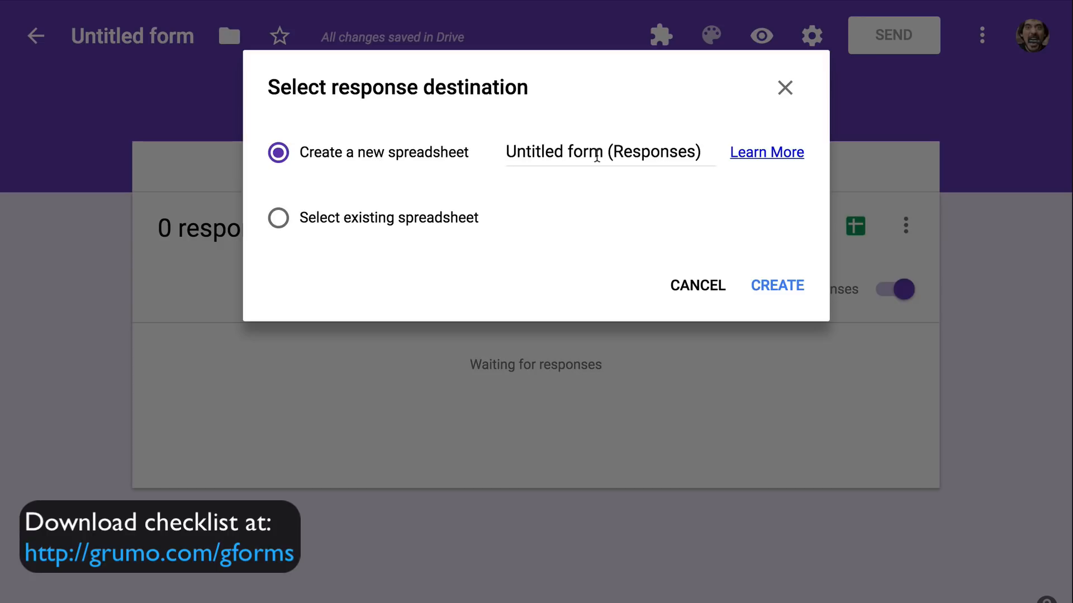
double_click(554, 147)
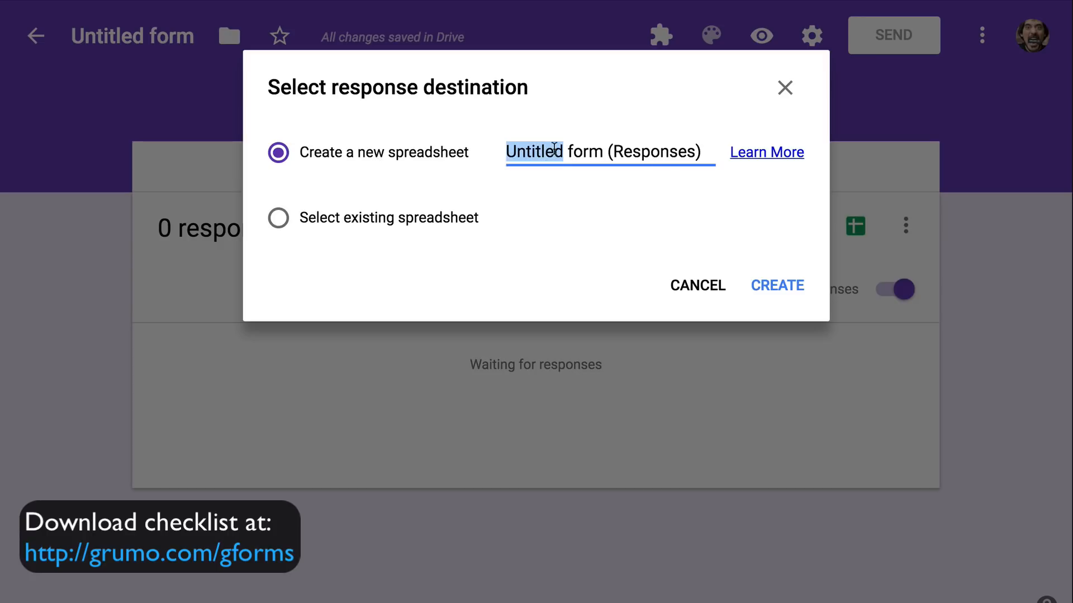
left_click_drag(603, 151, 510, 152)
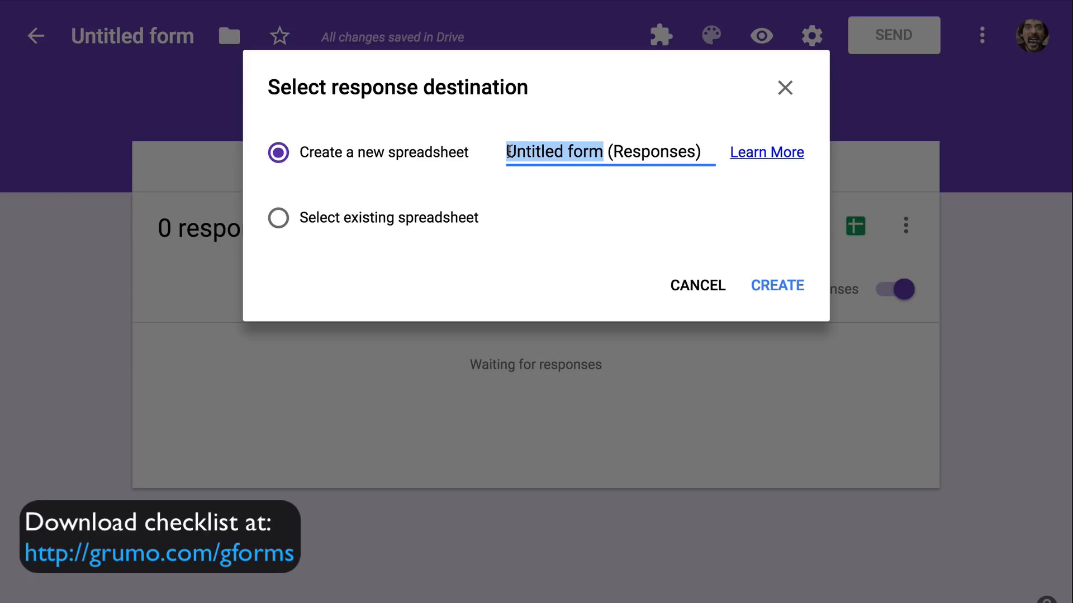
type("Submit You")
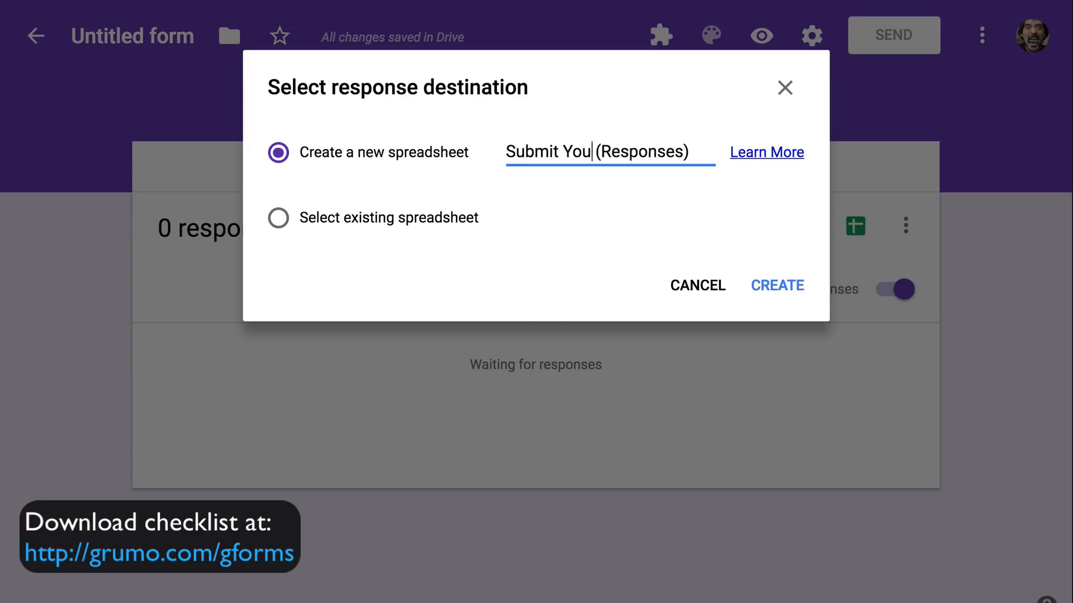
type("r Course")
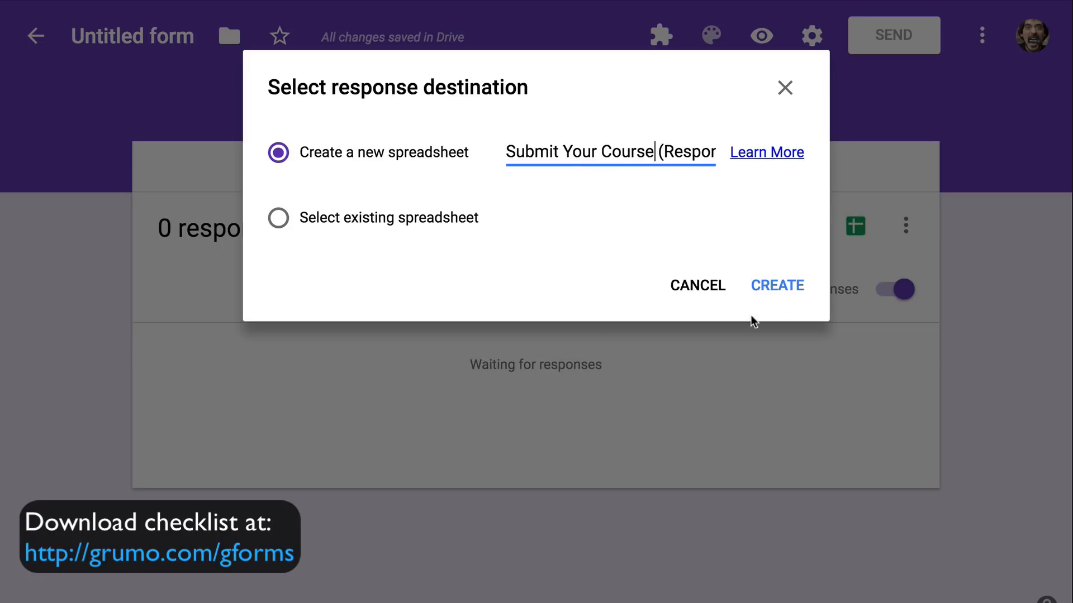
key("Return")
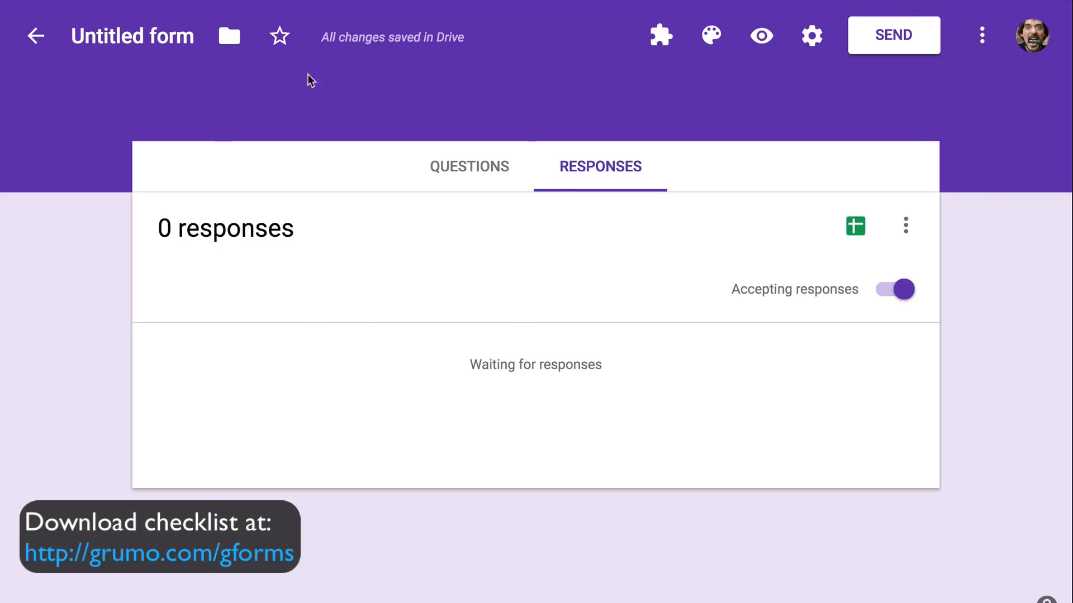
Step: Rename the untitled form file "Submit Your Course Link", and tick "Create associated spreadsheet" and "Add your questions" in the checklist
left_click(446, 169)
triple_click(388, 251)
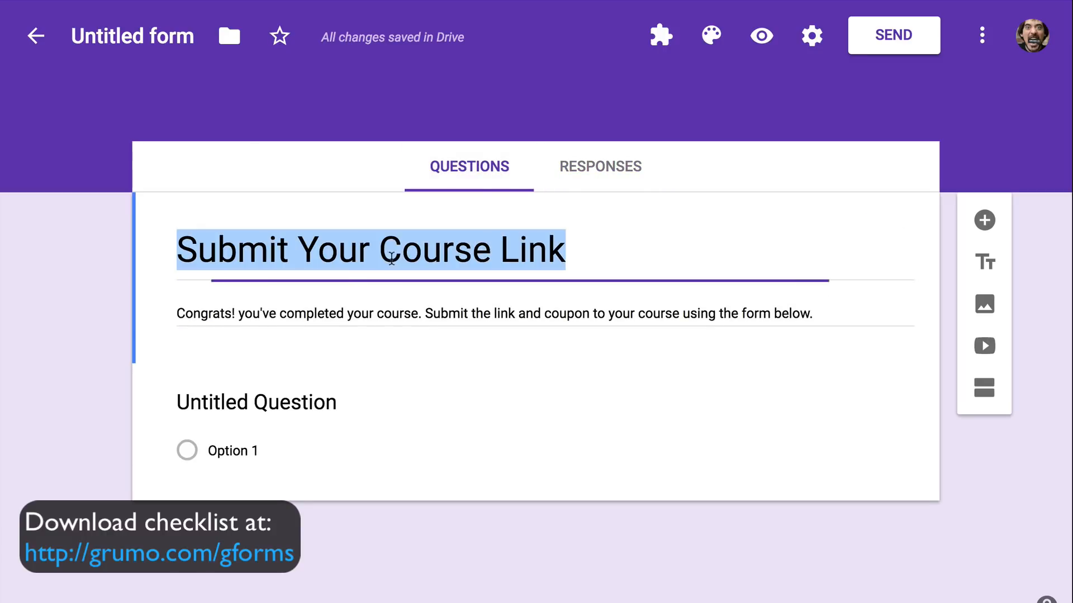
left_click(148, 37)
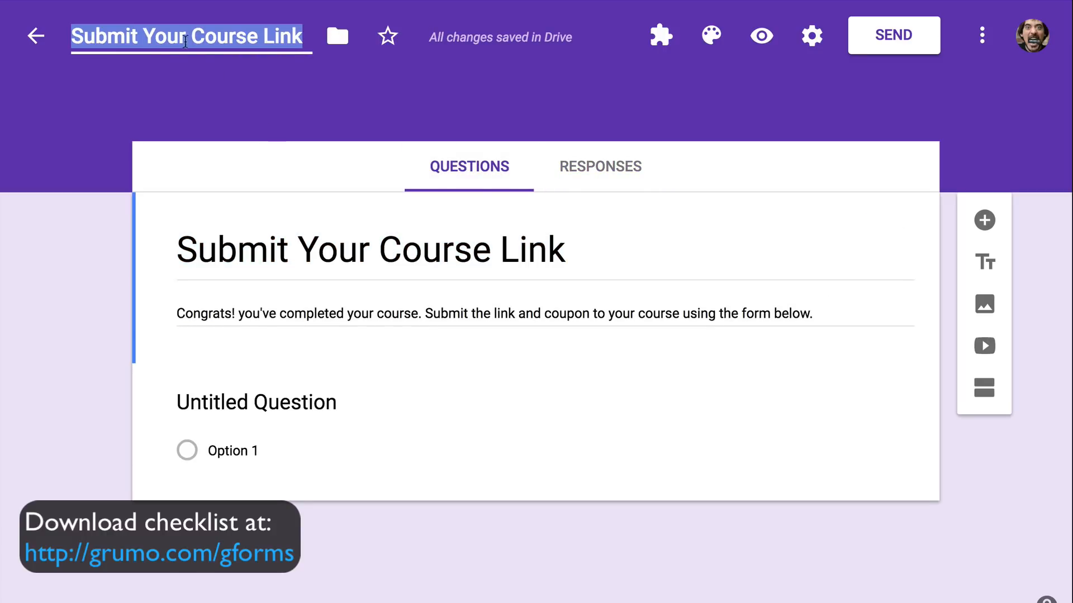
triple_click(332, 247)
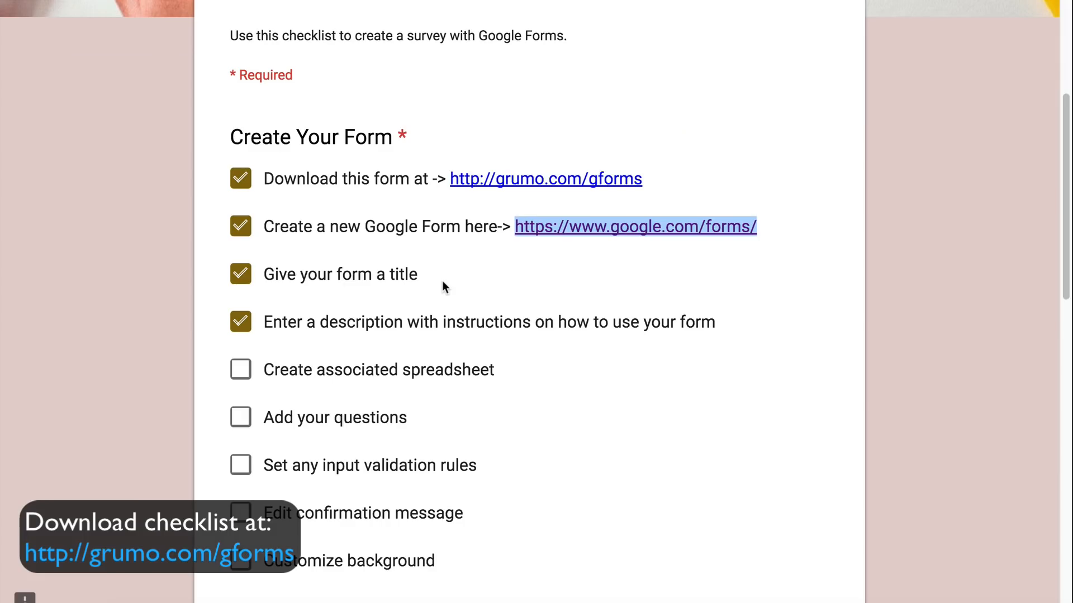
left_click(240, 370)
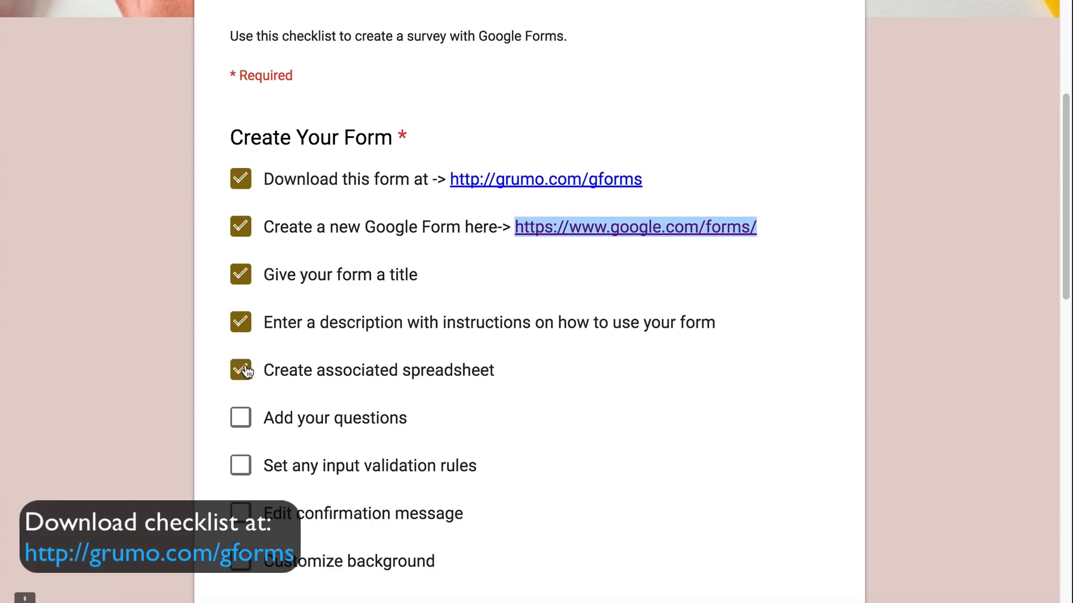
left_click(245, 411)
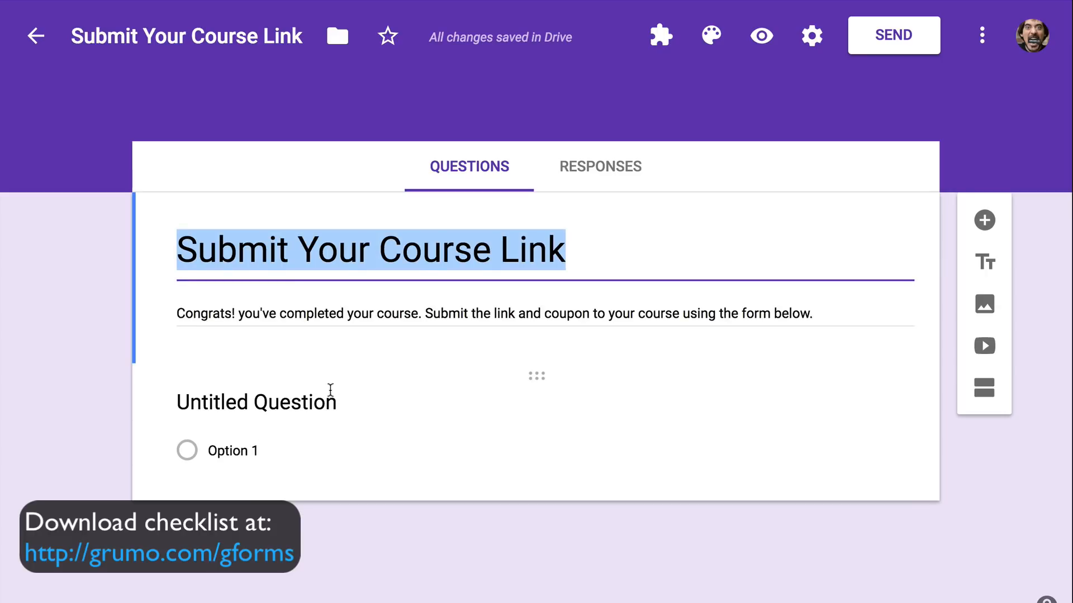
Step: Title the untitled first question "Enter your email" and set its type to Short answer
left_click(301, 401)
scroll(838, 408, "down", 1)
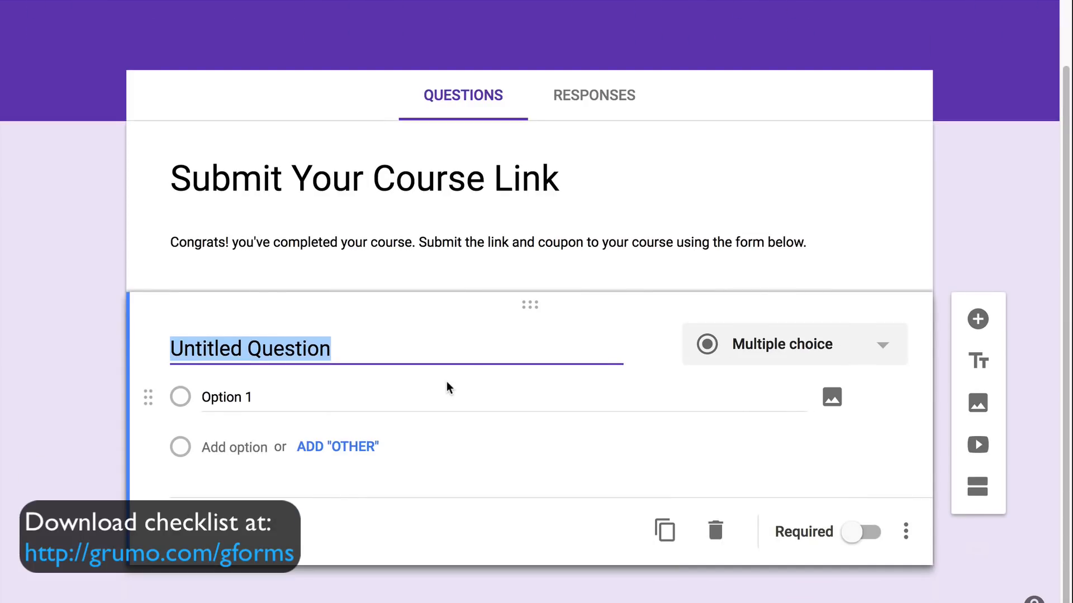
type("Enter your email")
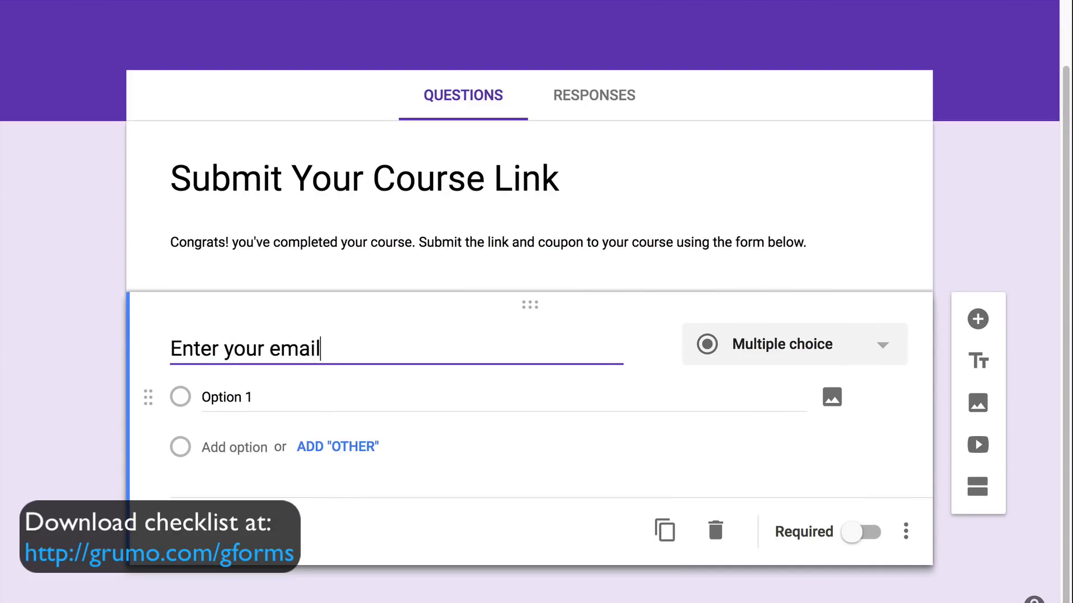
left_click(849, 361)
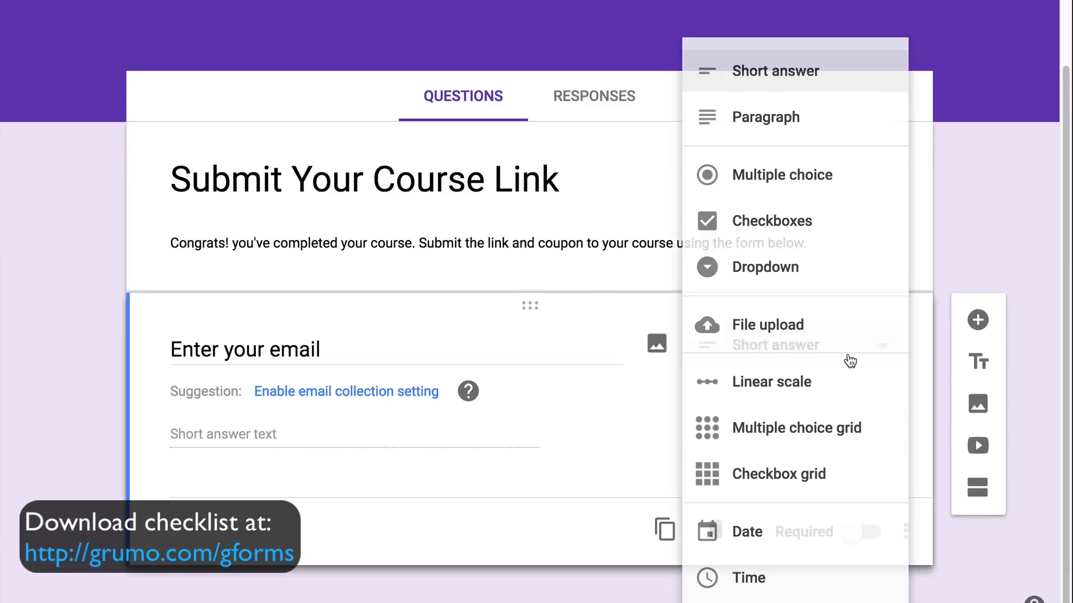
left_click(793, 69)
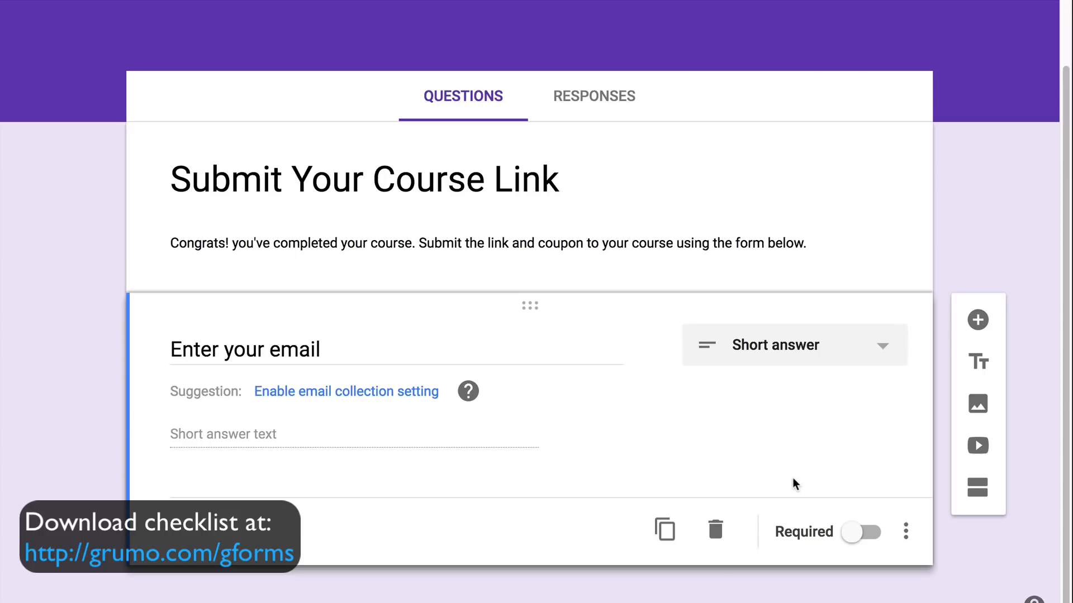
Step: Add a second question titled "Submit the link to your course" below the email question
left_click(977, 320)
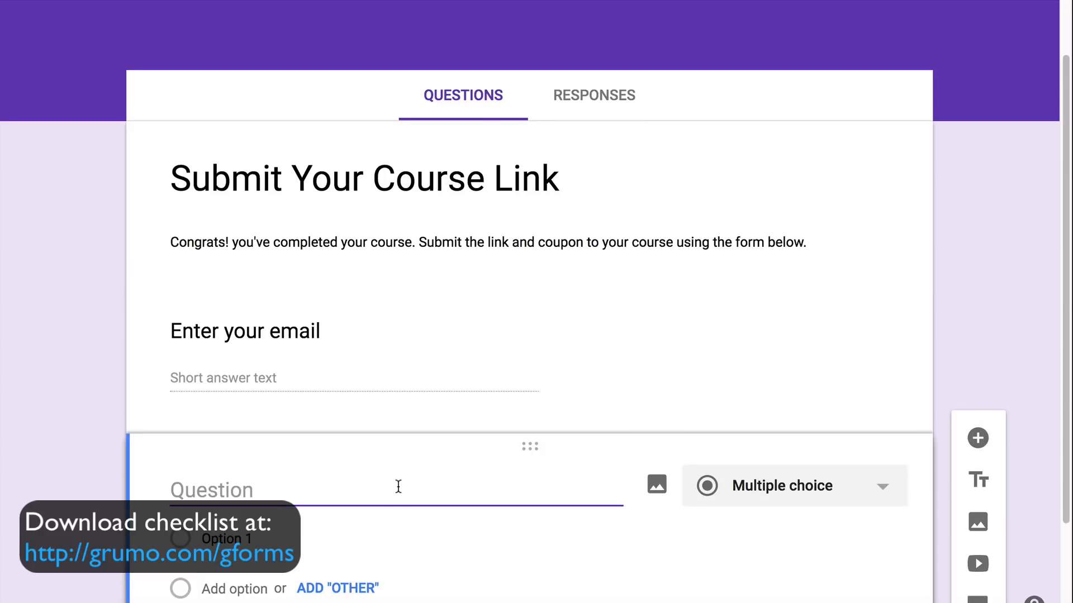
type("Submit")
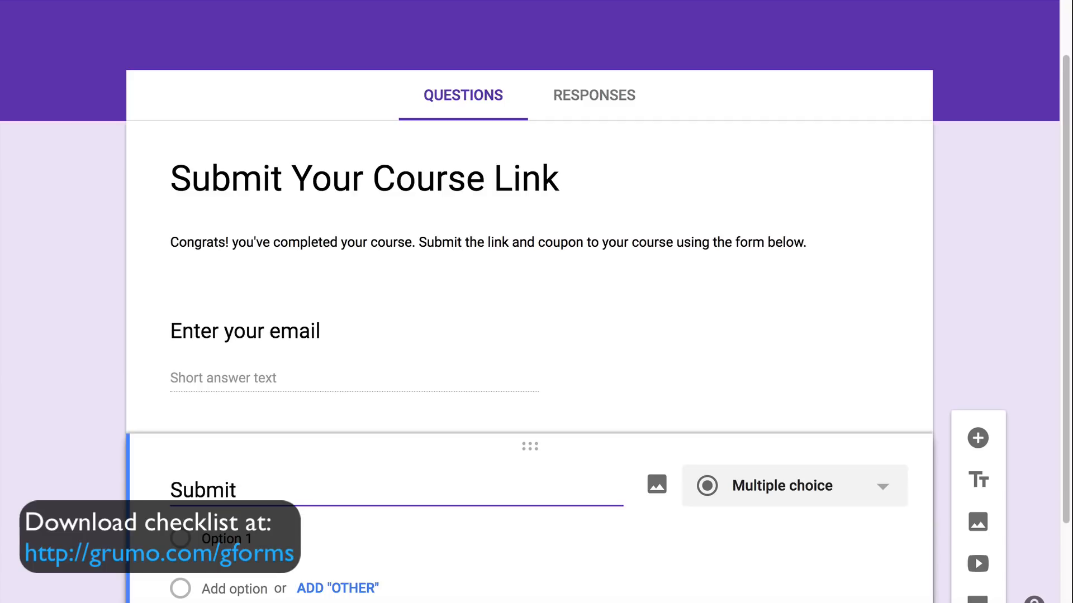
type(" the link ")
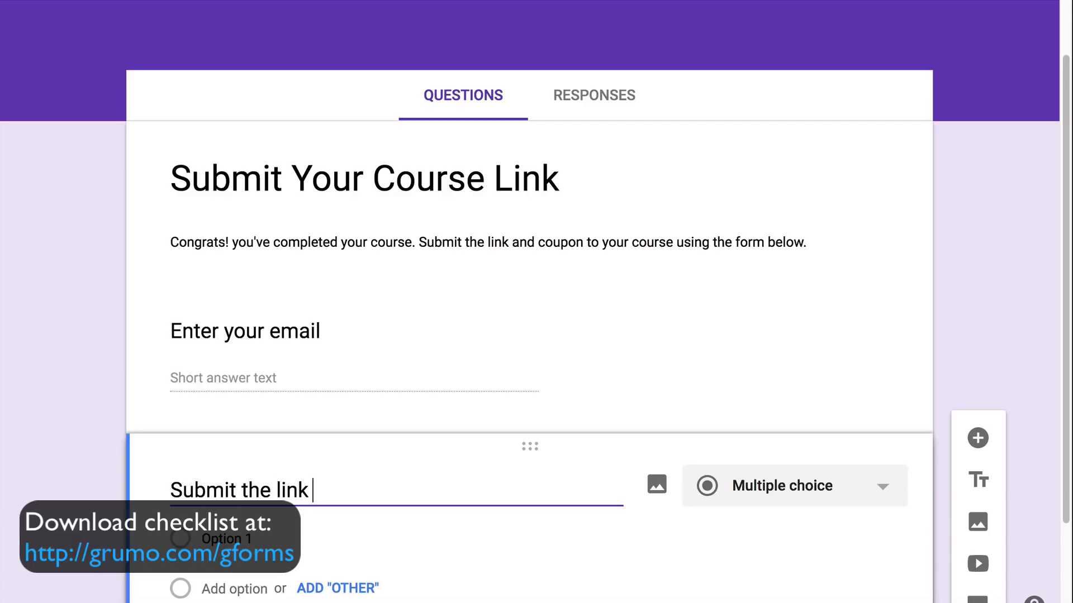
type("to your course")
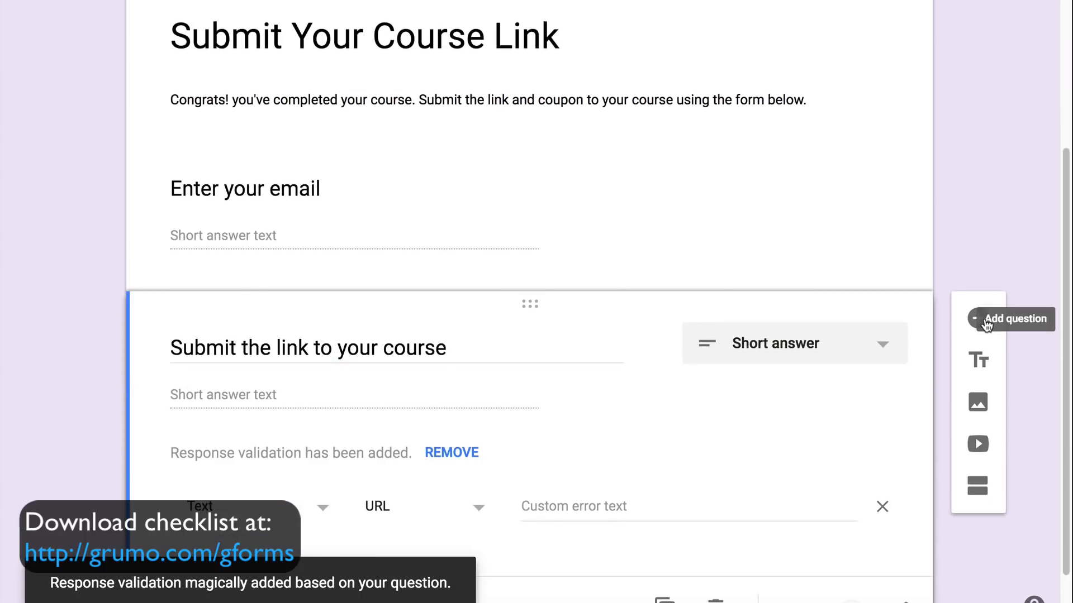
Step: Add a third question titled "Enter a coupon to view your course" below the course link question
left_click(987, 323)
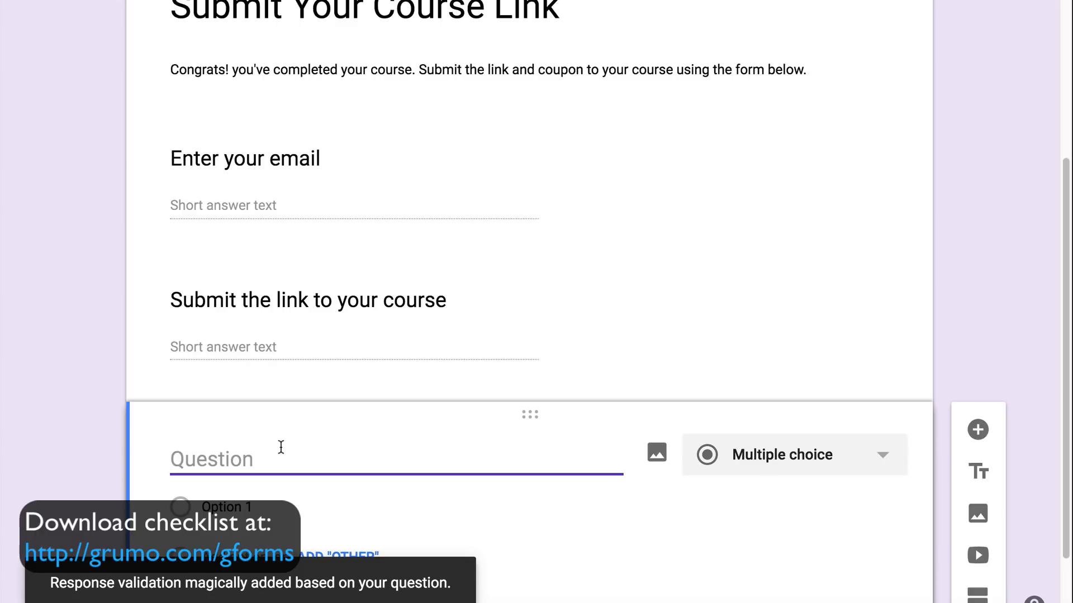
type("En")
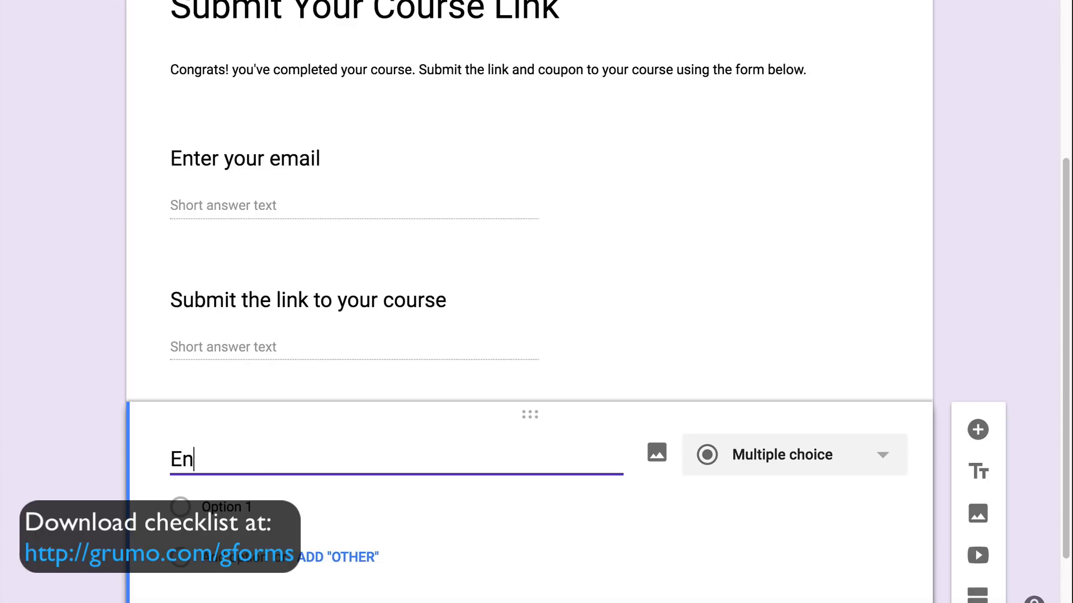
type("ter a coi")
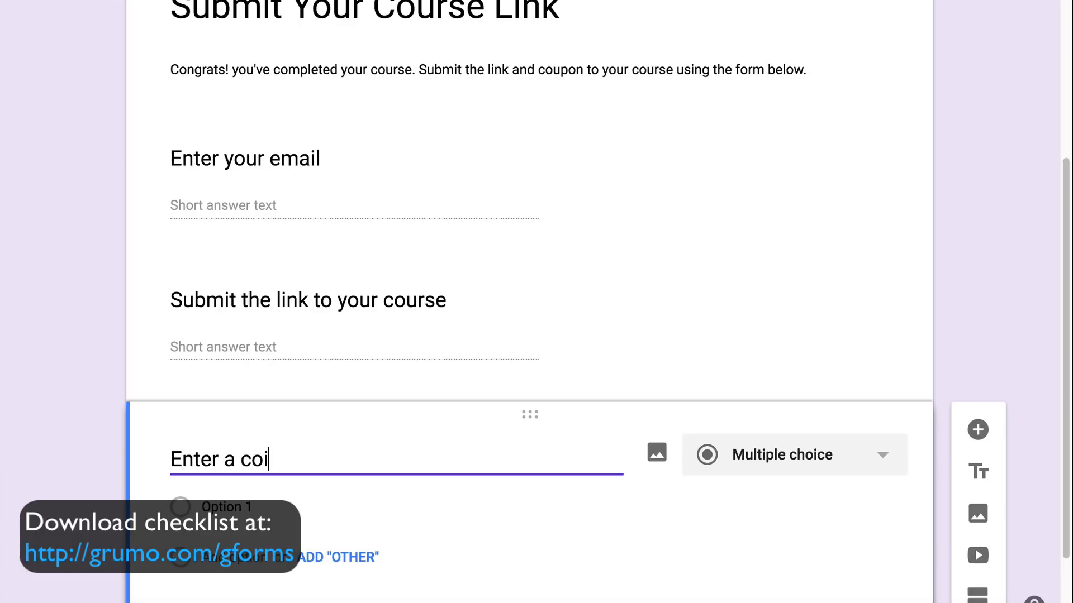
key("BackSpace")
type("upon to")
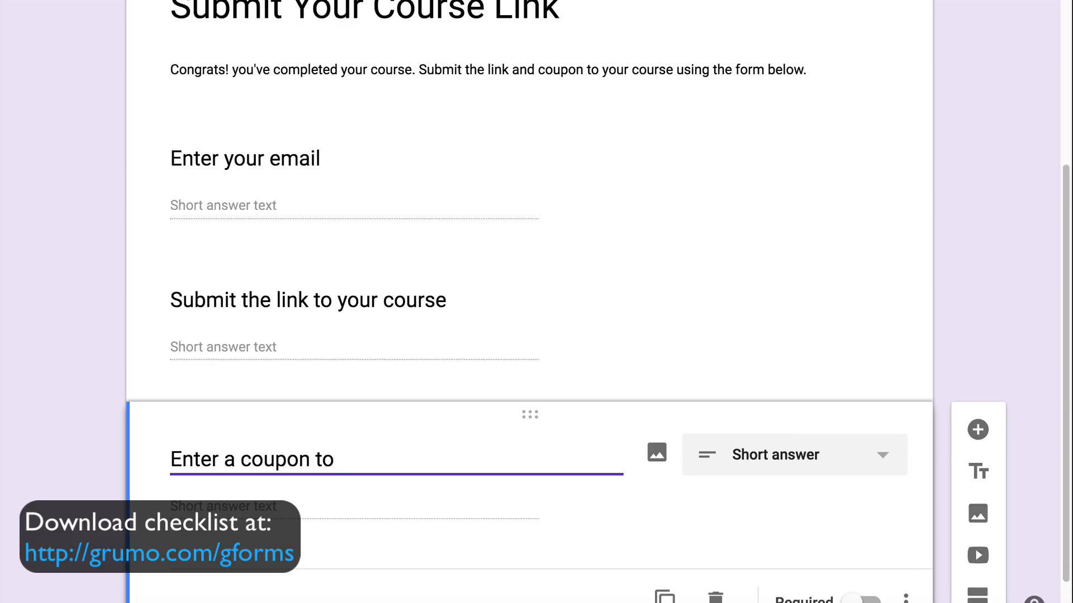
type(" view your course")
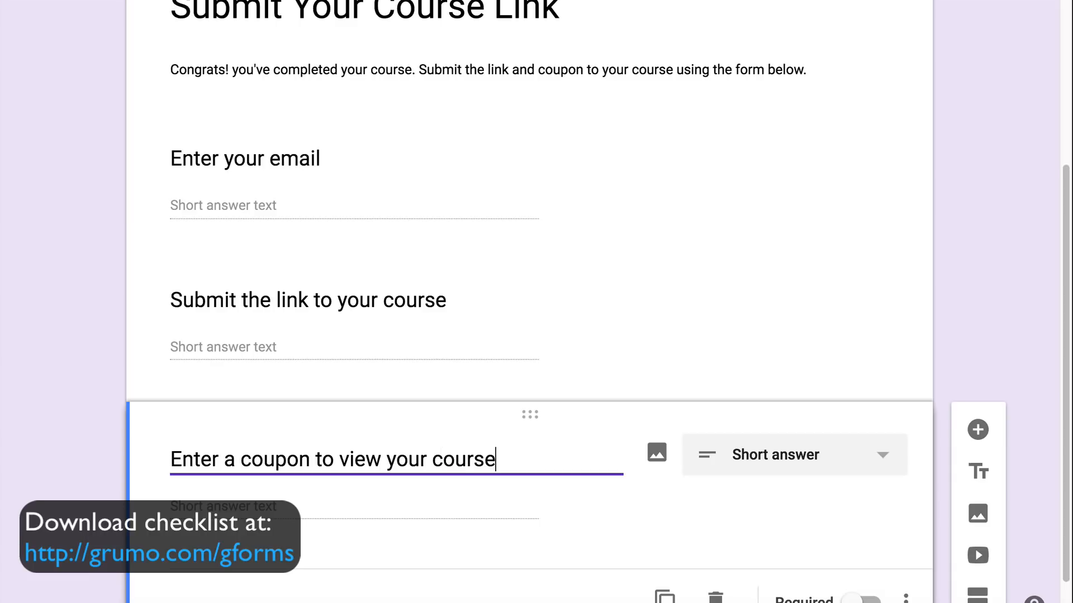
type(" fo")
key("BackSpace")
key("BackSpace")
scroll(546, 476, "down", 2)
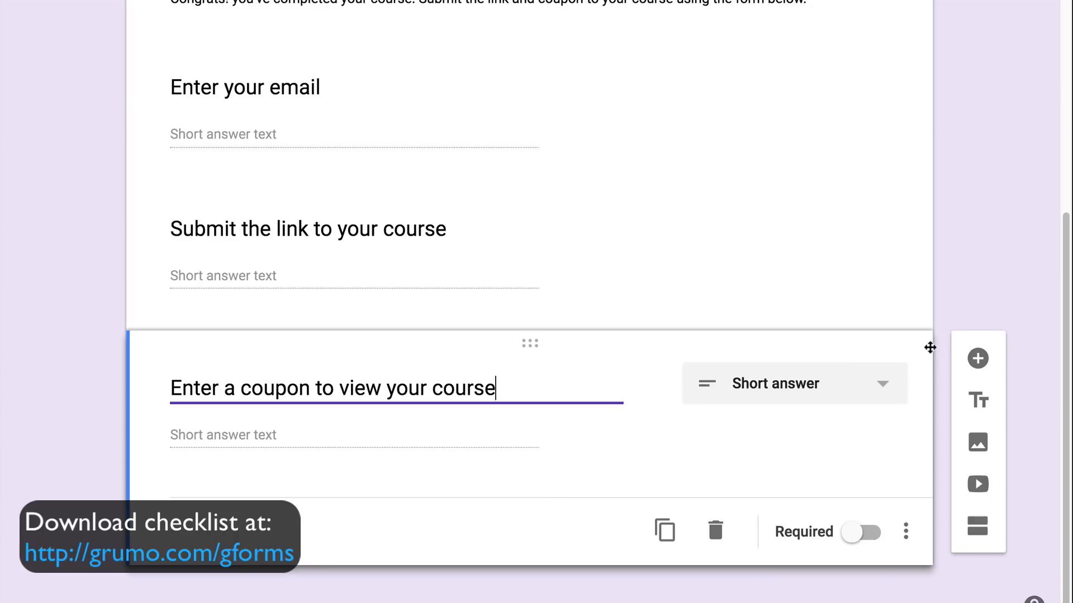
Step: Add a fourth question titled "Comments" with the Paragraph type below the coupon question
left_click(977, 358)
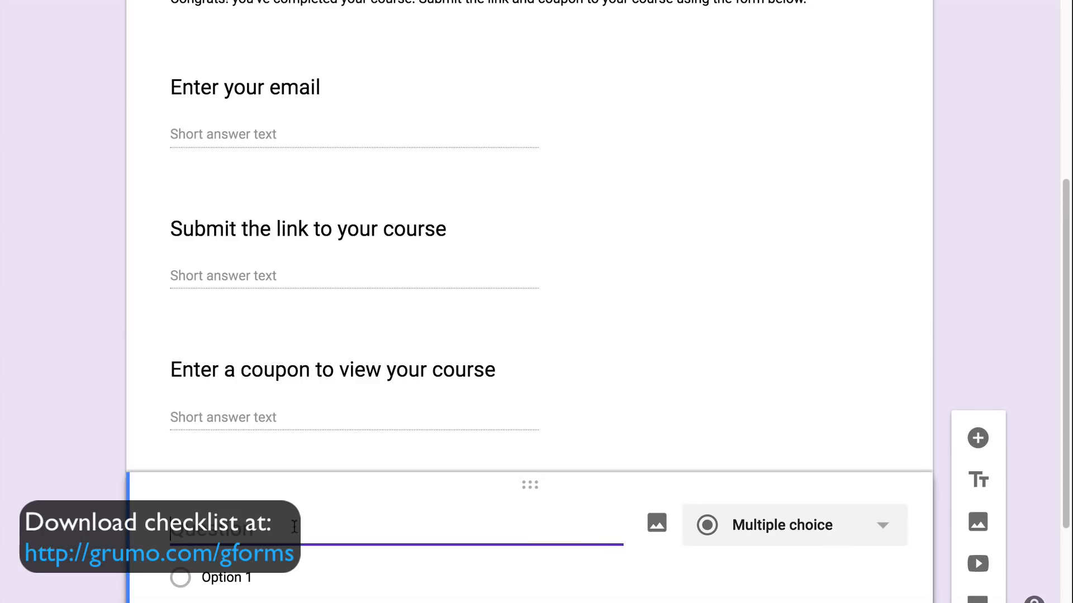
type("Comments")
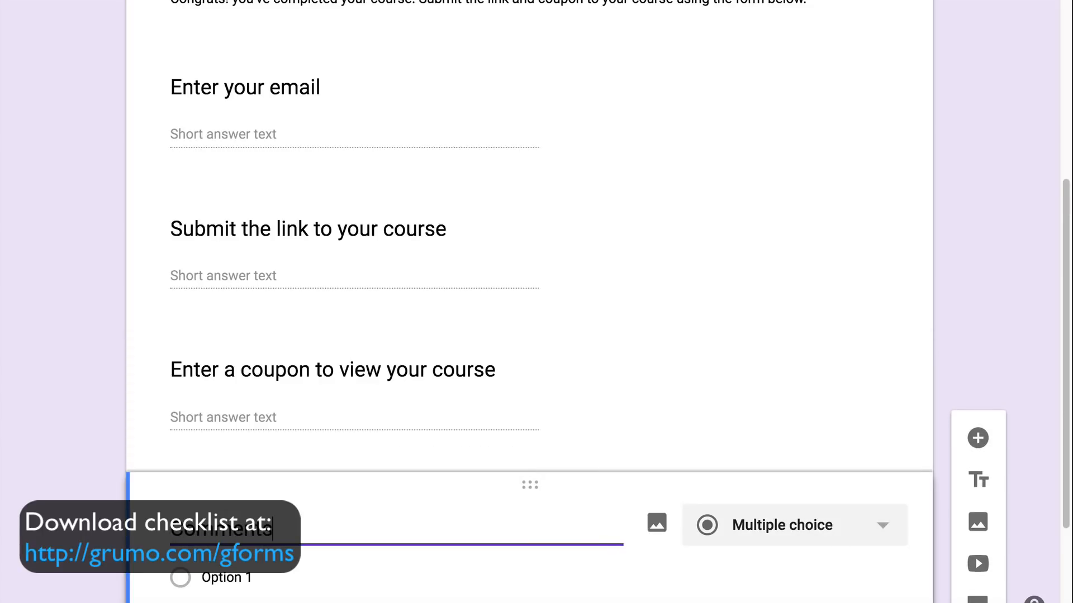
scroll(762, 499, "down", 1)
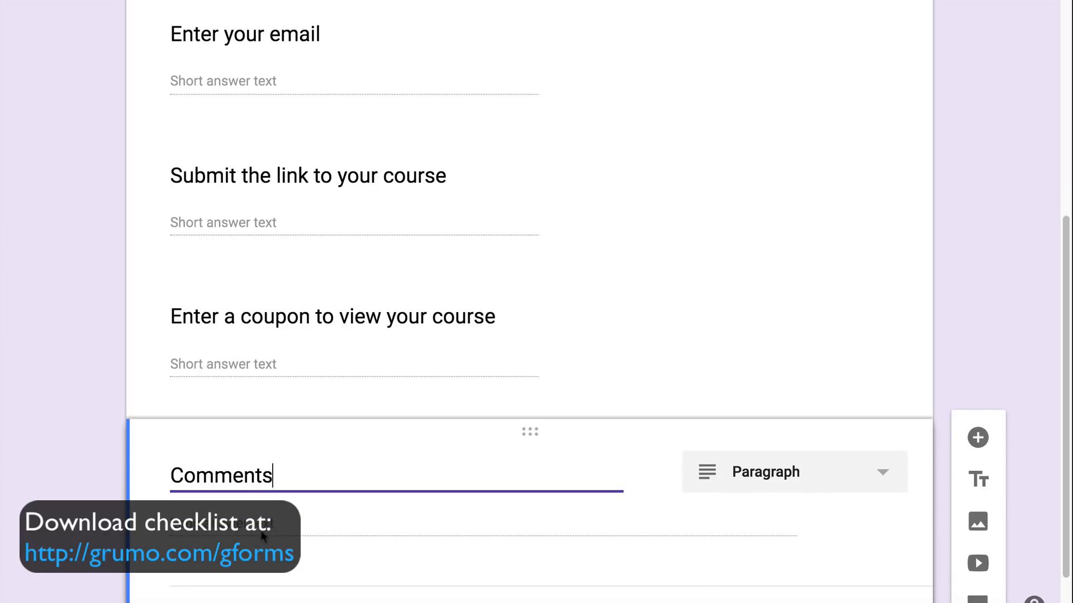
scroll(335, 524, "down", 2)
scroll(376, 510, "up", 1)
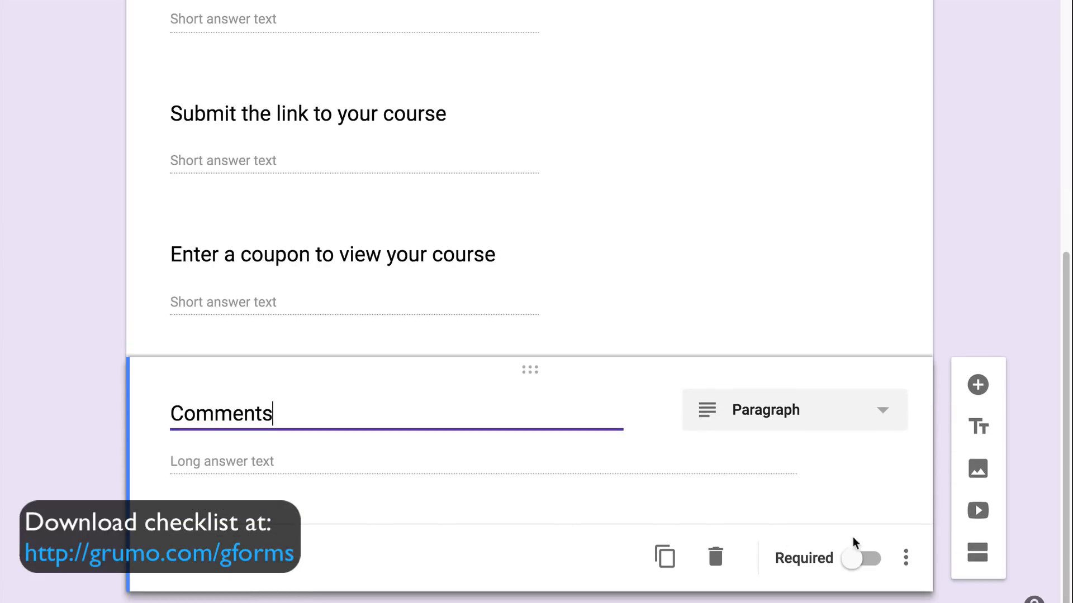
Step: Tick "Set any input validation rules" in the checklist, and make the form's email, course link and coupon questions required
scroll(691, 290, "up", 6)
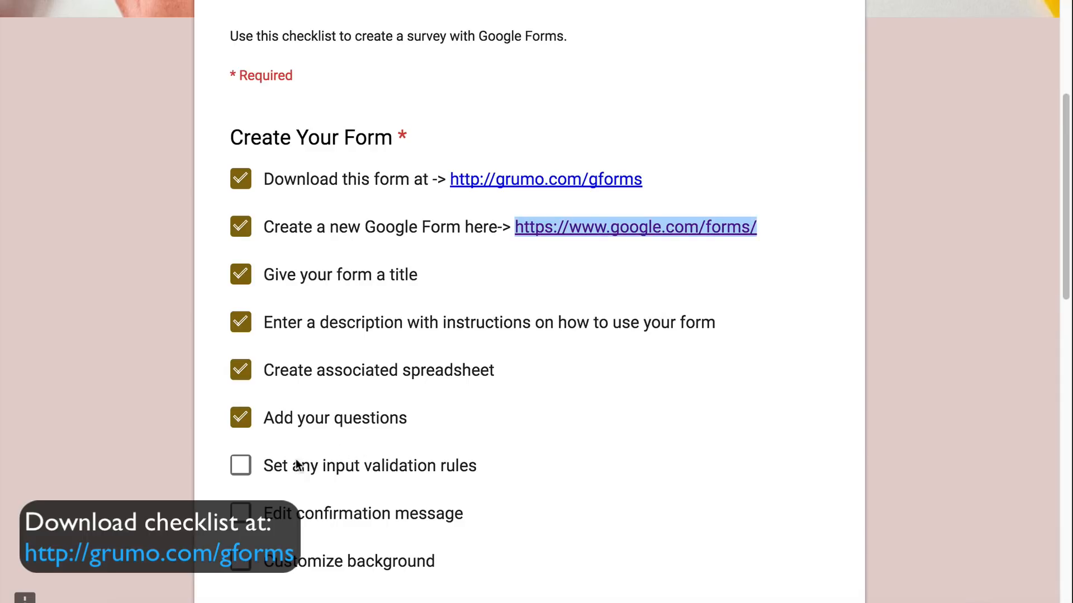
left_click(244, 472)
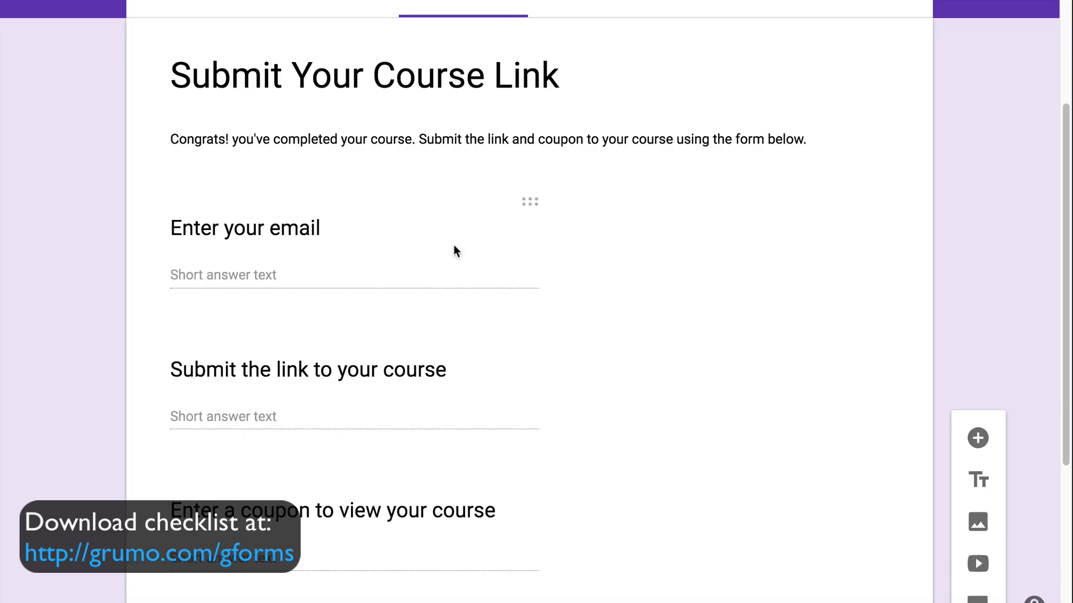
left_click(464, 182)
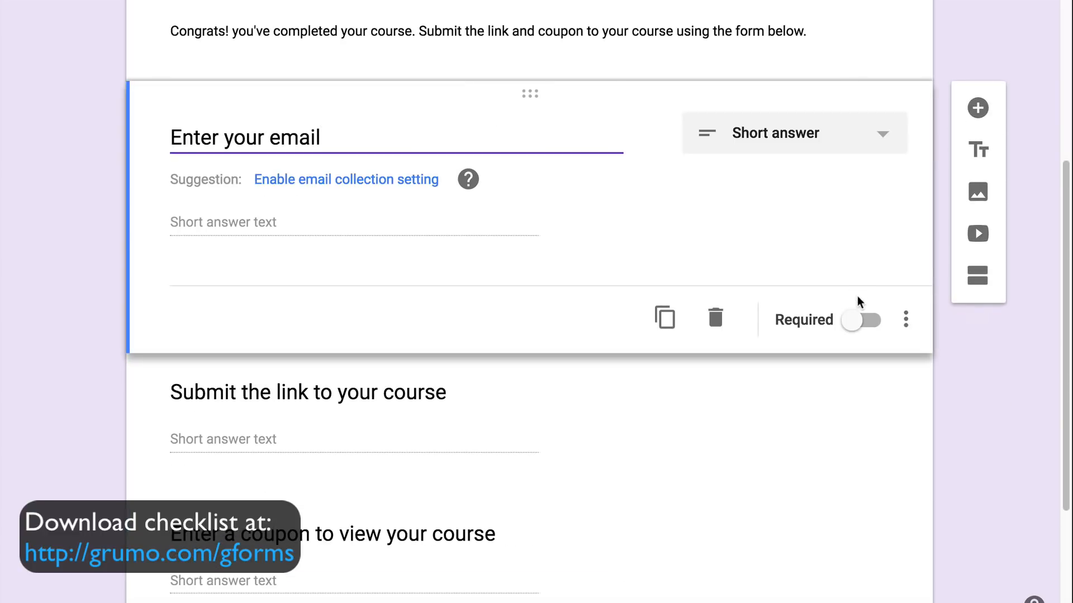
left_click(863, 318)
scroll(497, 401, "down", 1)
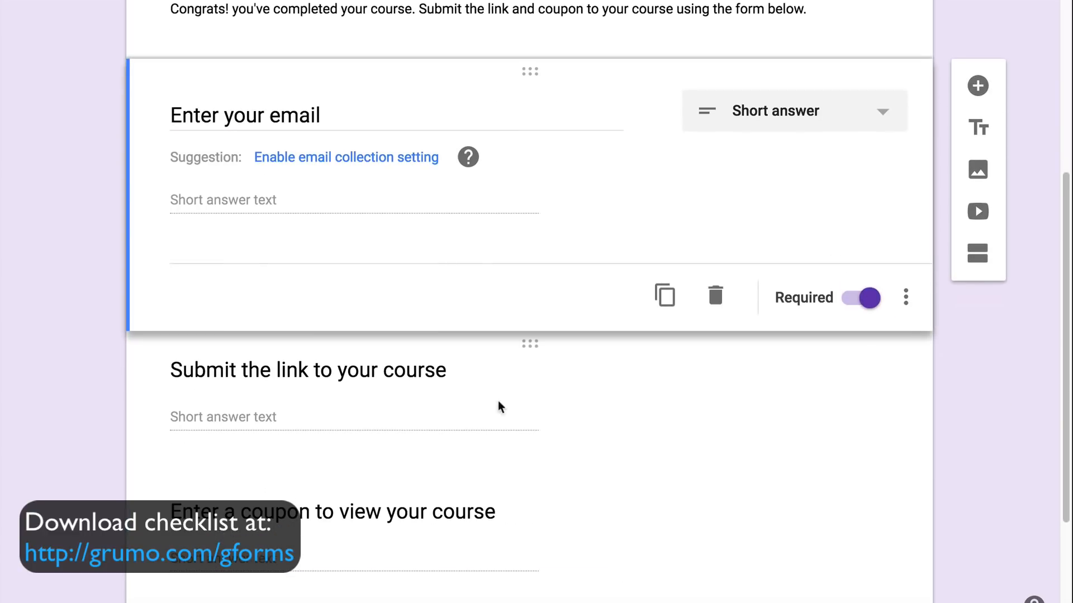
left_click(498, 400)
left_click(855, 521)
scroll(495, 484, "down", 3)
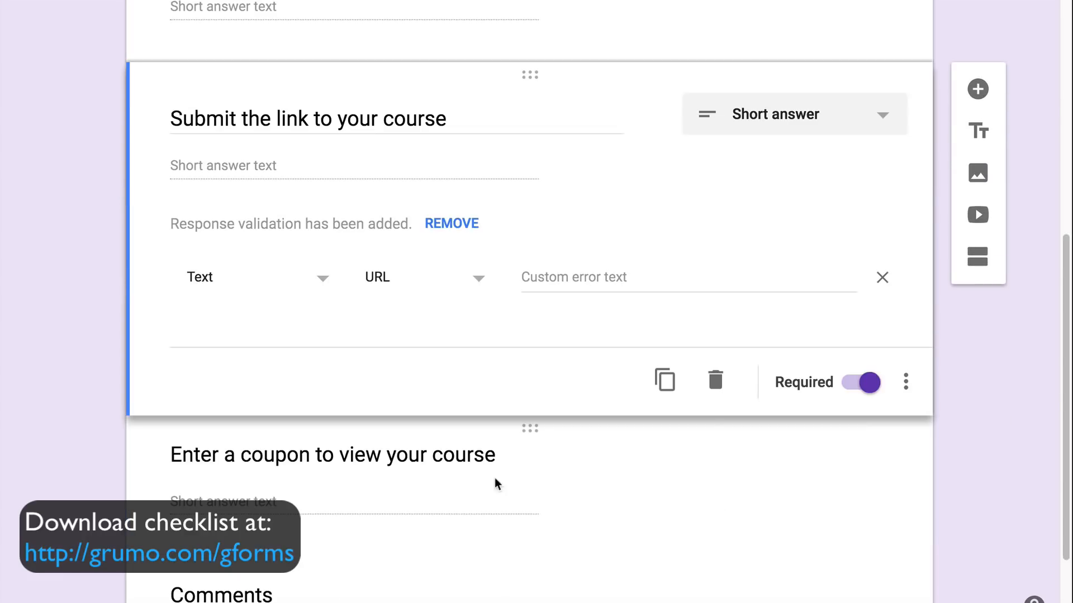
left_click(436, 486)
left_click(863, 414)
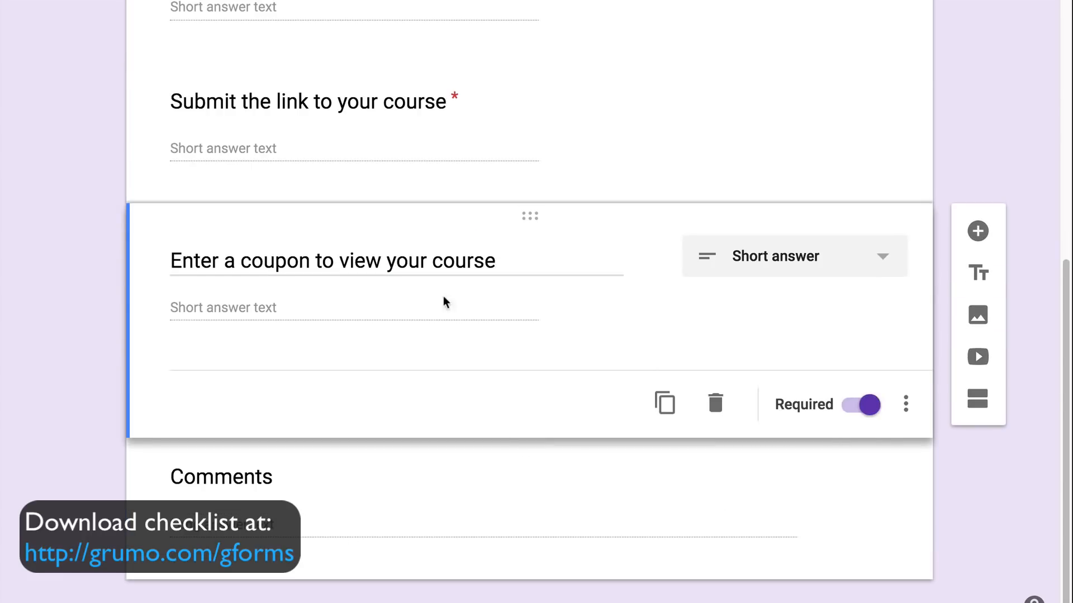
Step: Add response validation to the "Enter your email" question, requiring Text of the kind Email address
scroll(447, 299, "up", 6)
left_click(337, 319)
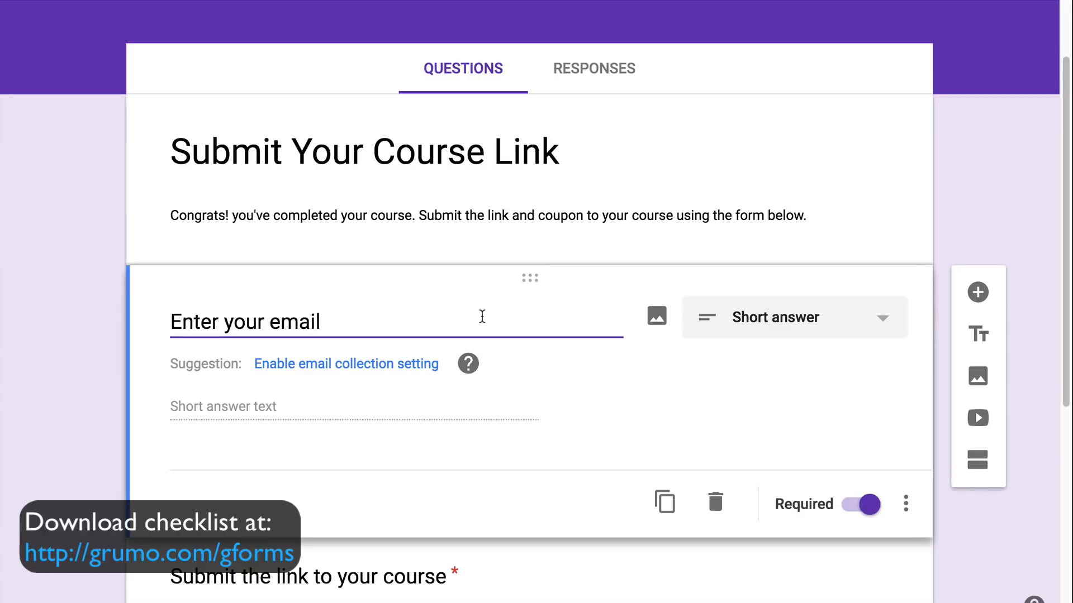
left_click(905, 503)
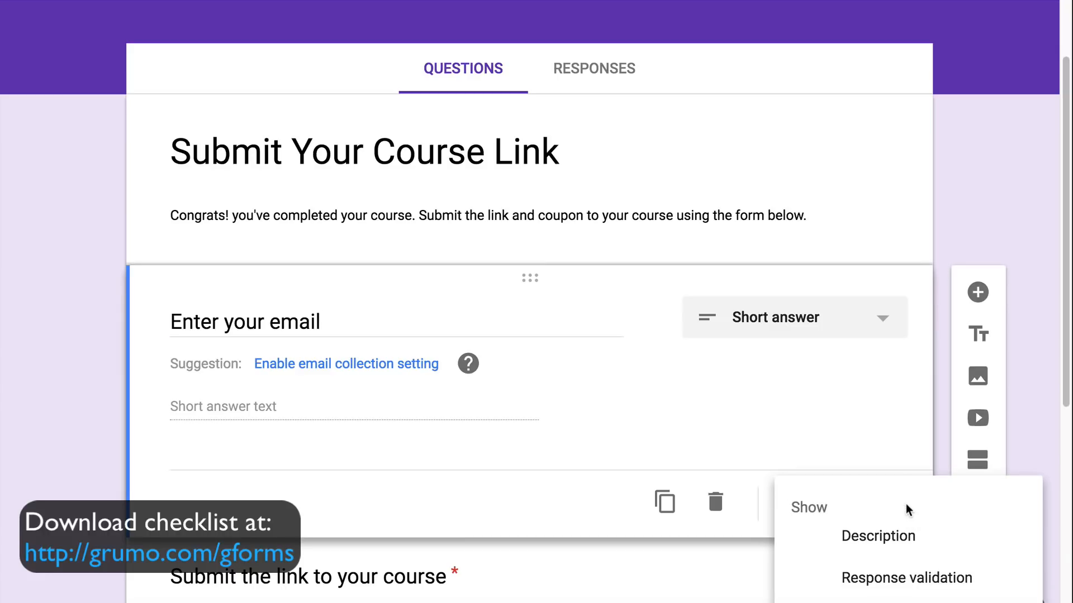
left_click(903, 578)
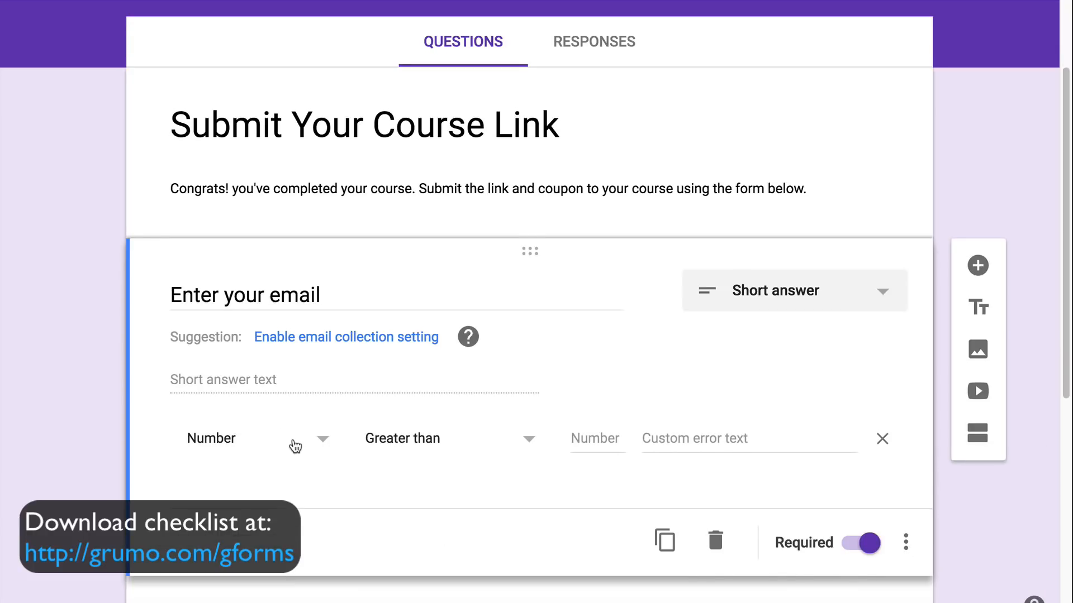
left_click(295, 445)
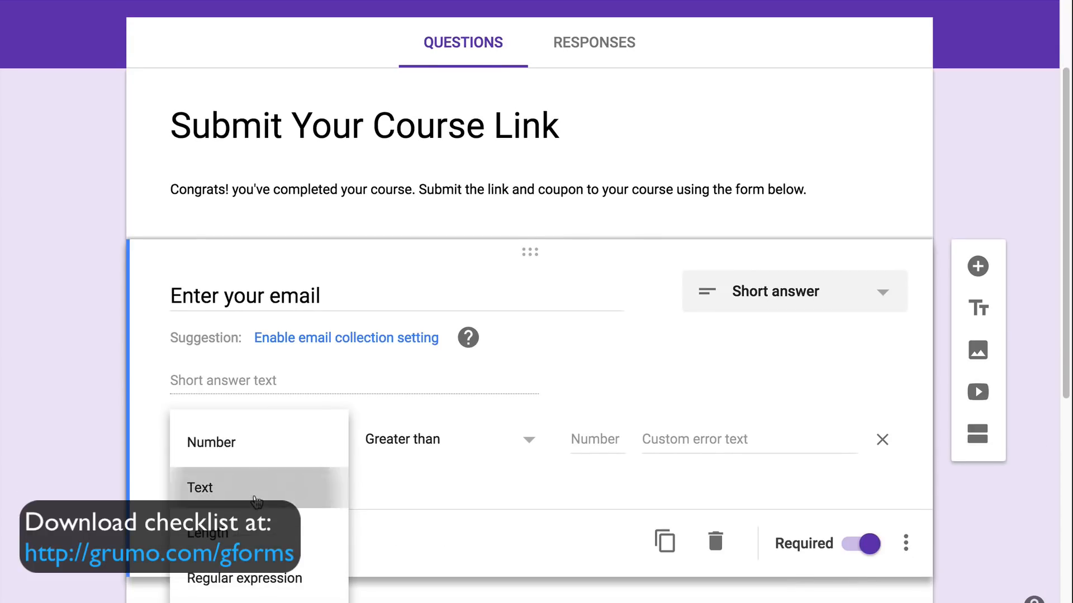
left_click(279, 487)
left_click(458, 445)
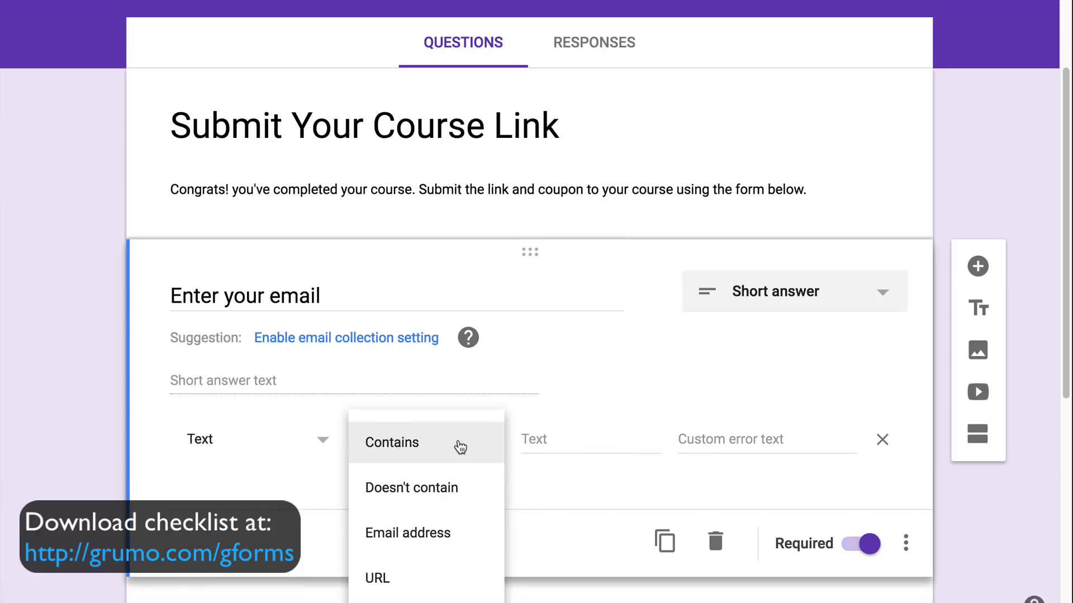
left_click(438, 532)
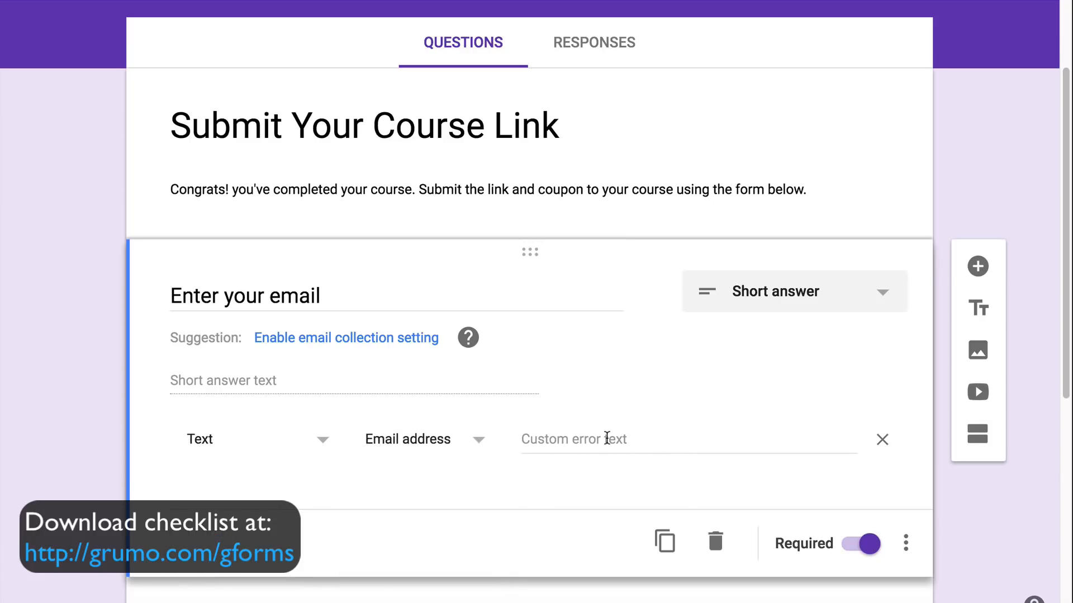
Step: Examine the validation and required settings of the course link and coupon questions, and check the remaining checklist items
scroll(606, 439, "down", 5)
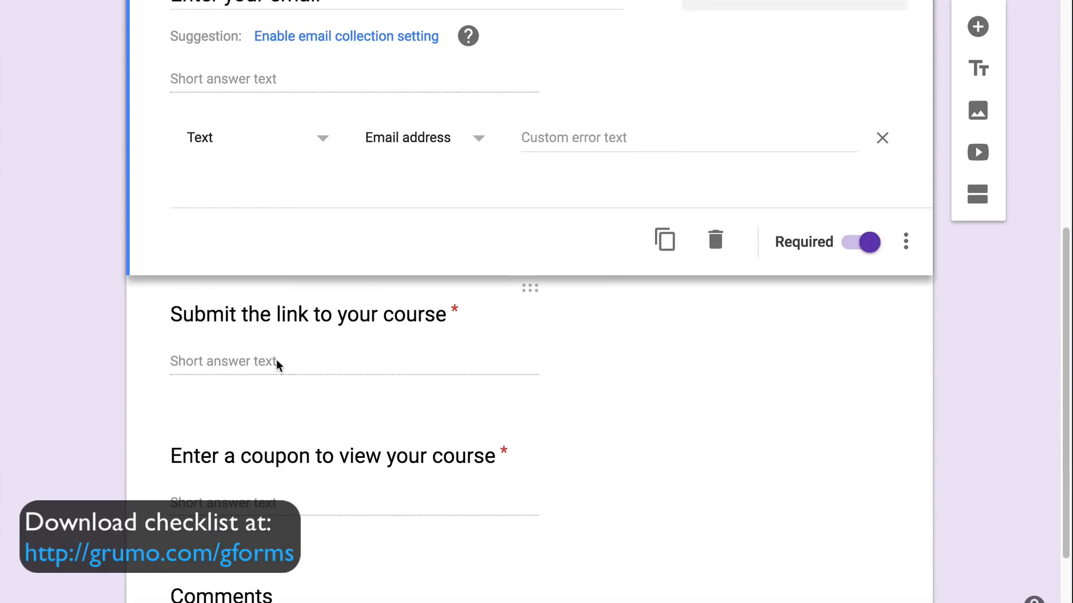
left_click(276, 360)
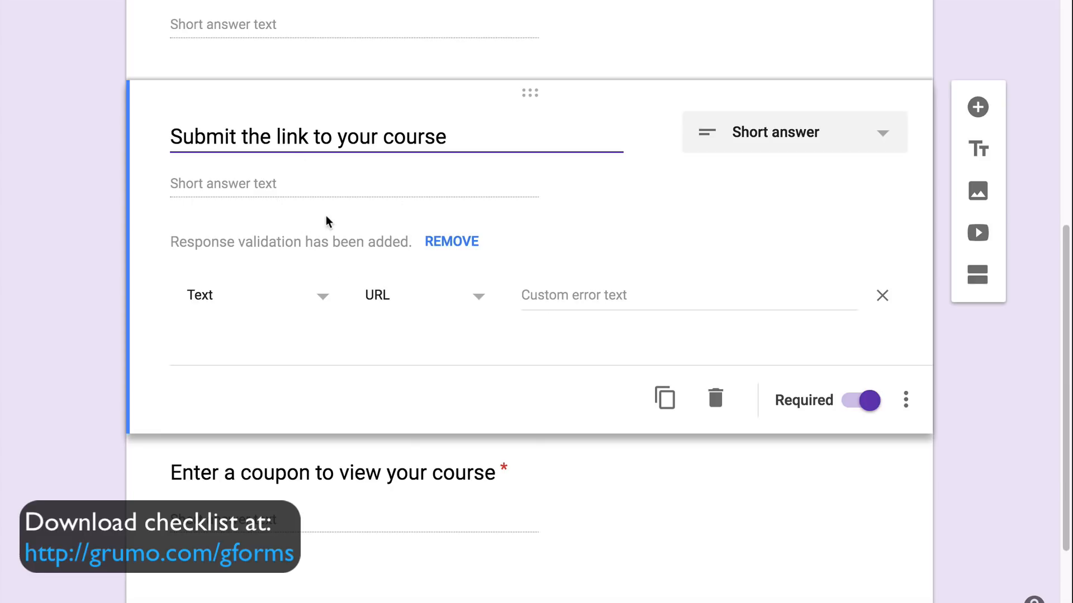
left_click(257, 511)
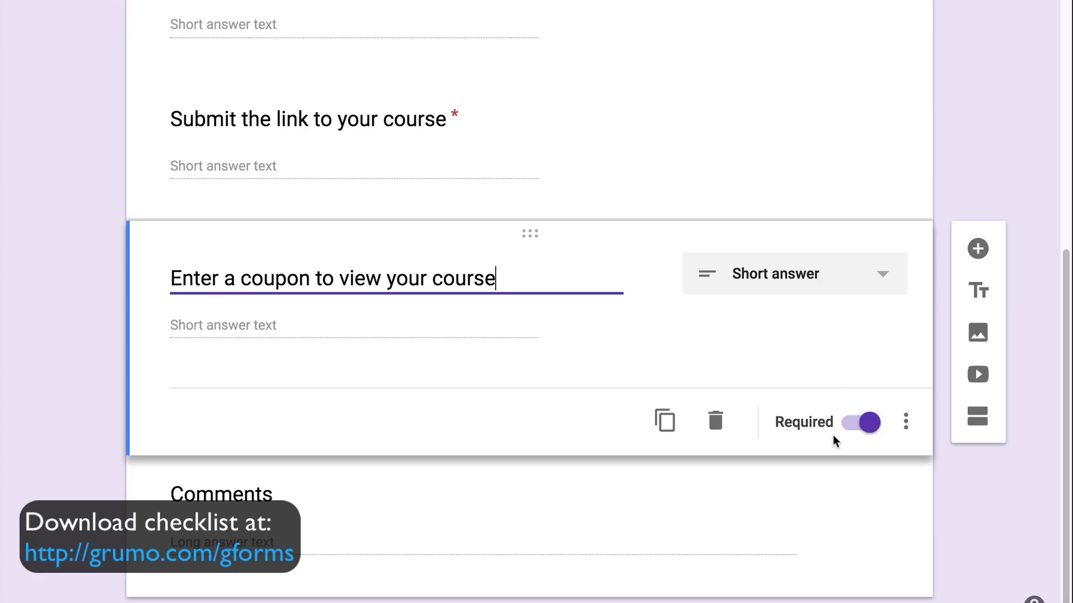
left_click(98, 243)
scroll(101, 242, "up", 10)
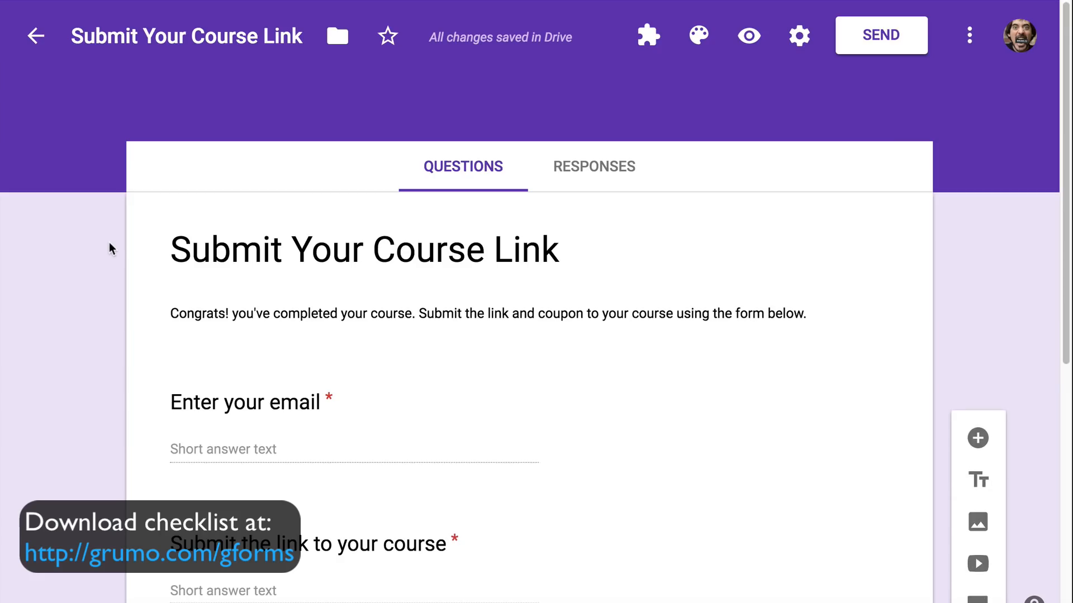
scroll(126, 268, "down", 5)
scroll(127, 268, "up", 4)
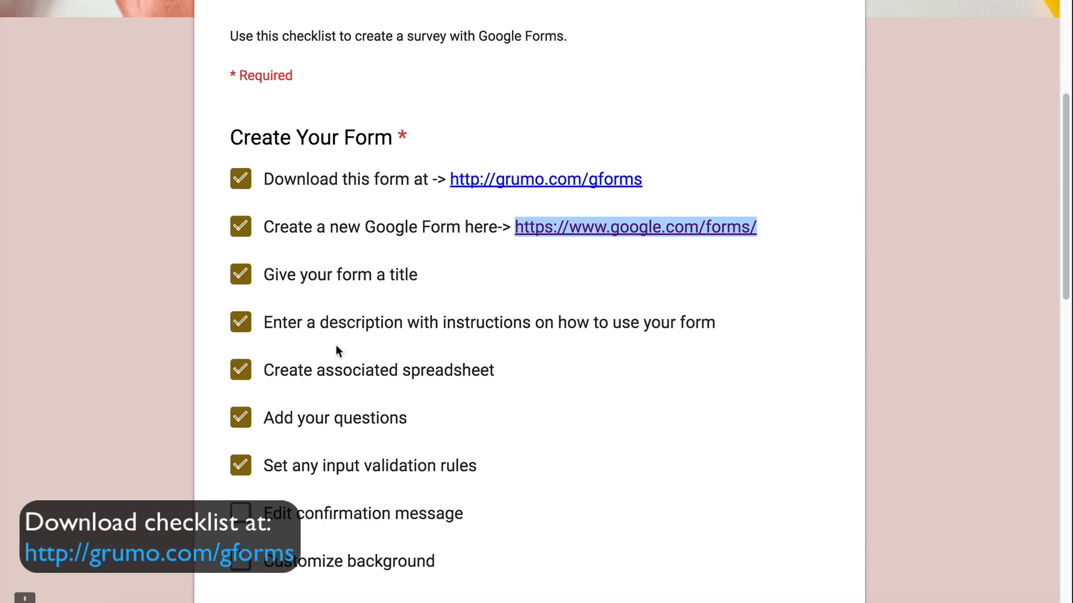
scroll(324, 391, "down", 1)
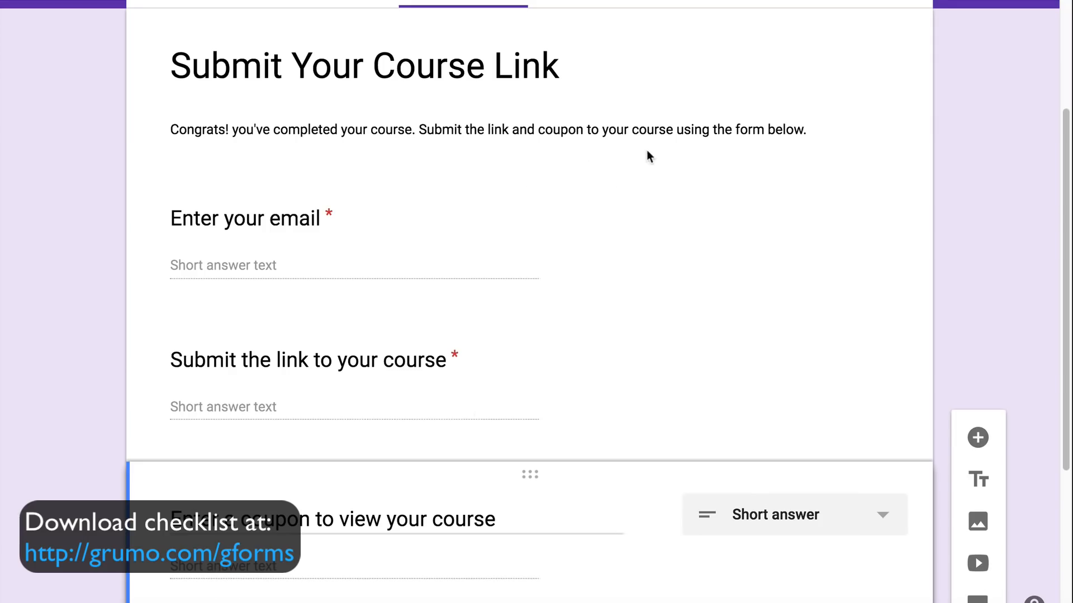
Step: Save "Thanks for you submission!" as the form's confirmation message, and tick "Edit confirmation message" in the checklist
scroll(646, 156, "up", 3)
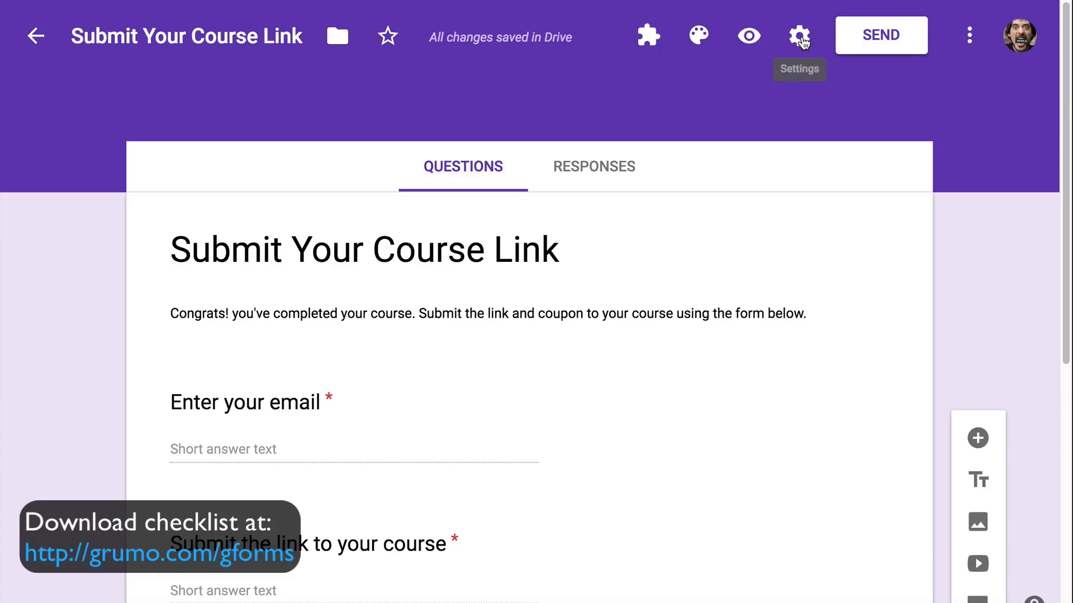
left_click(800, 37)
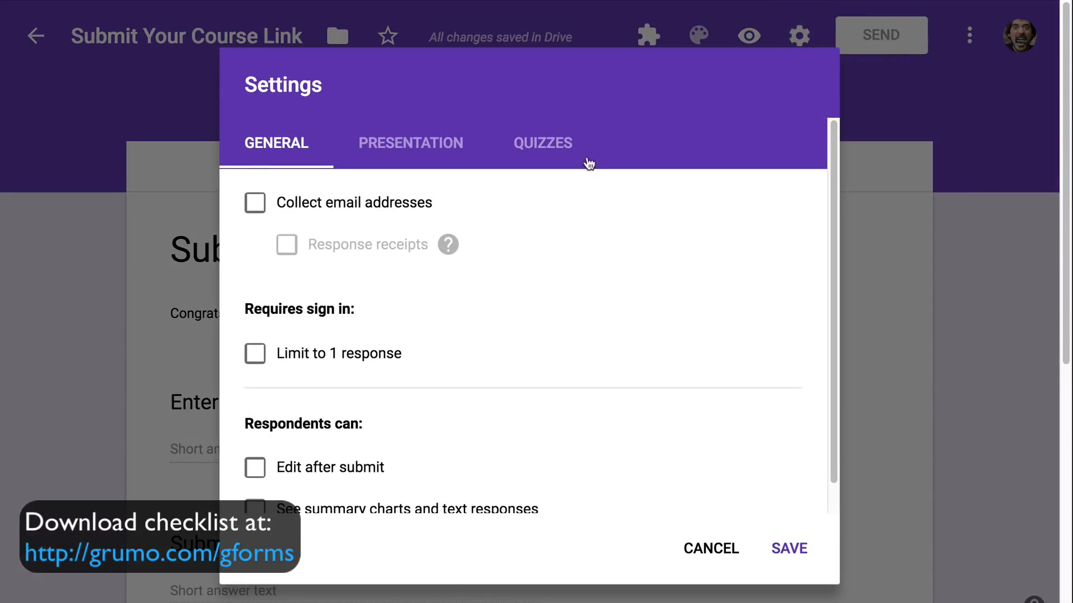
left_click(411, 144)
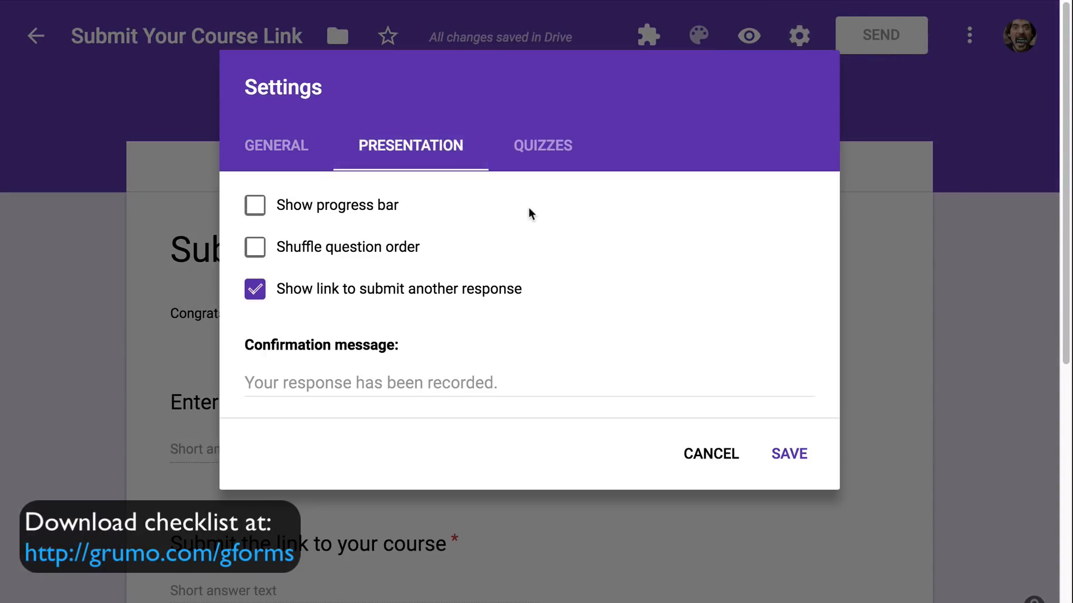
left_click(305, 379)
type("Th")
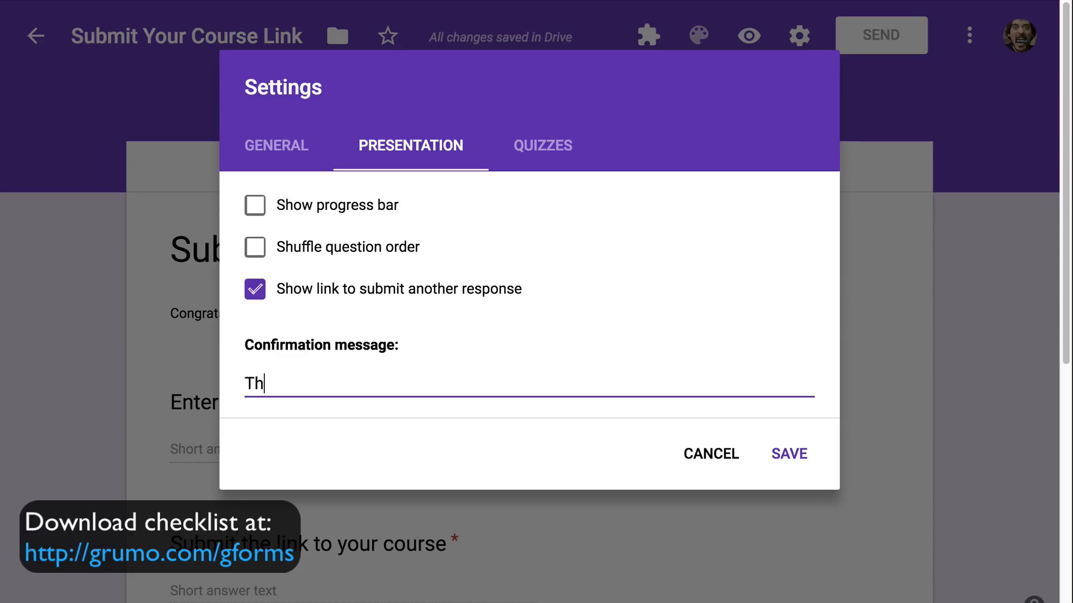
type("anks for yoru submission")
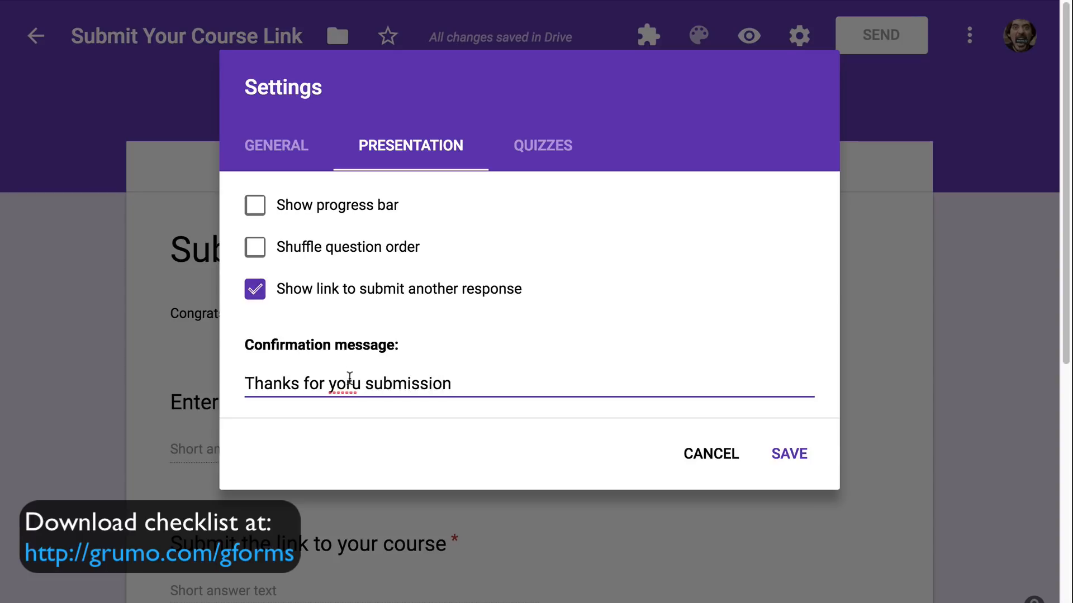
double_click(352, 383)
type("you")
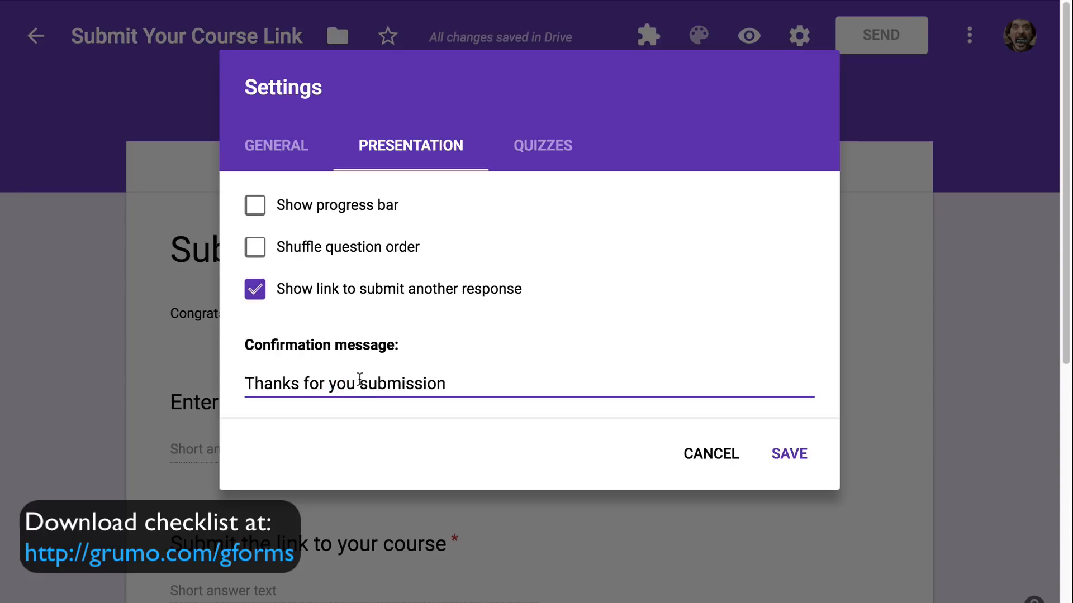
left_click(510, 381)
type("!")
left_click(789, 453)
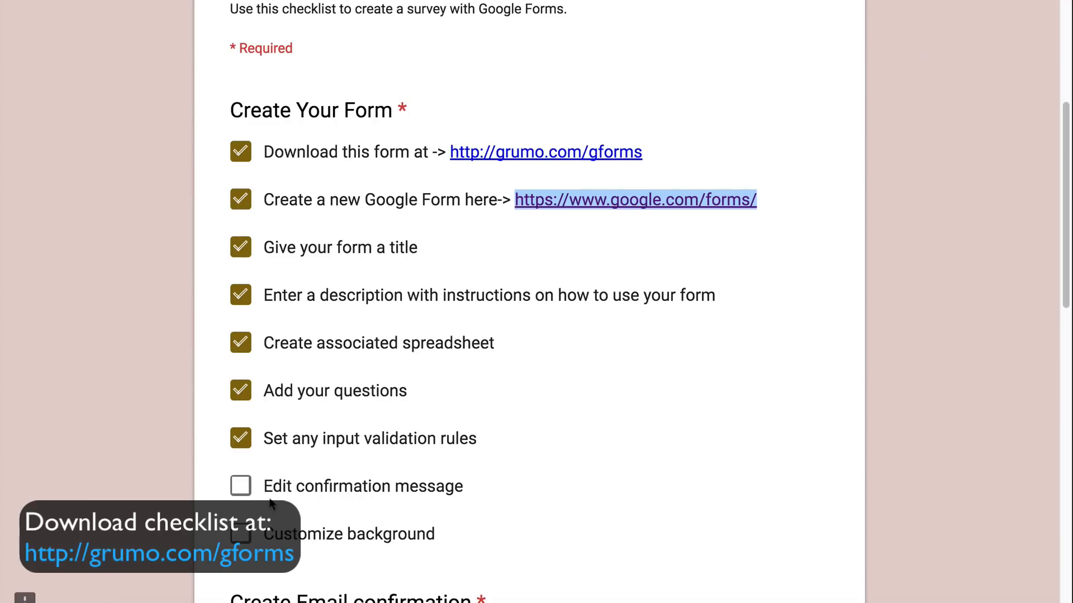
left_click(243, 489)
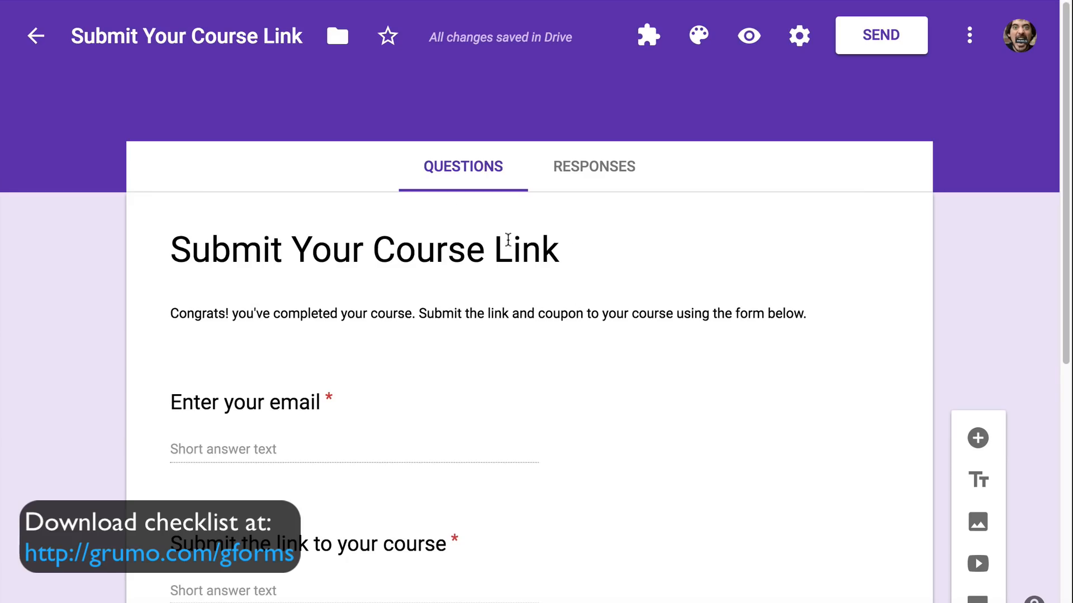
Step: Open the form's background image themes and view the option for uploading your own photo
scroll(656, 249, "down", 2)
scroll(658, 253, "up", 2)
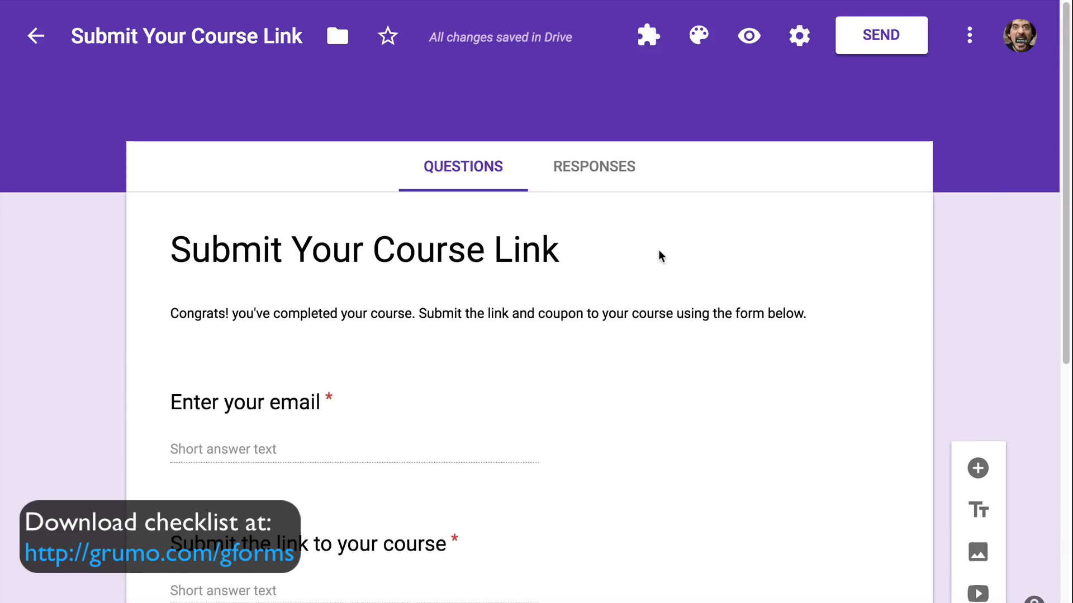
left_click(750, 34)
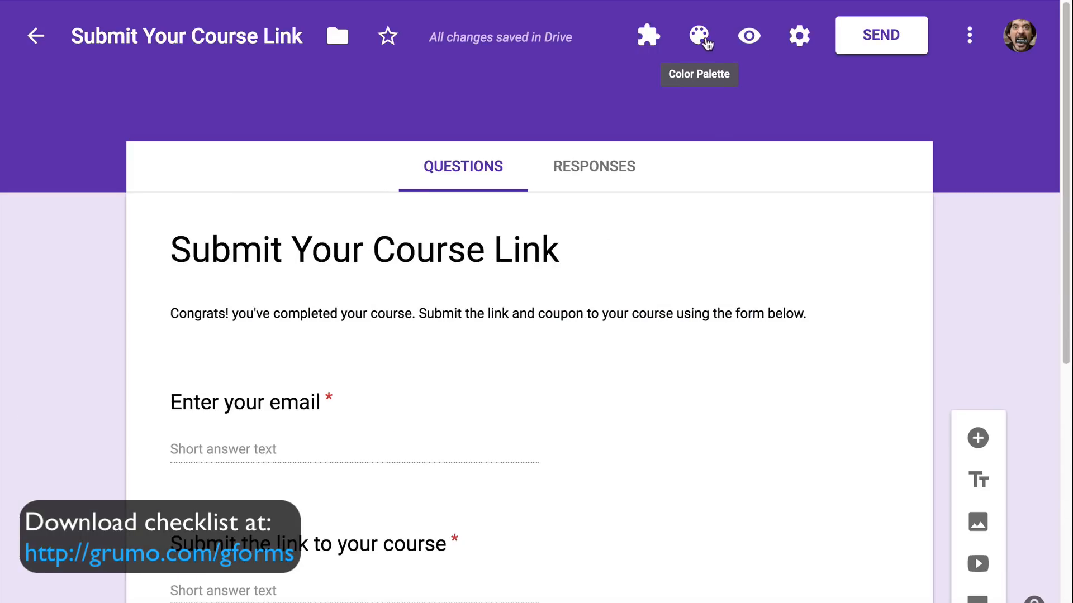
left_click(703, 39)
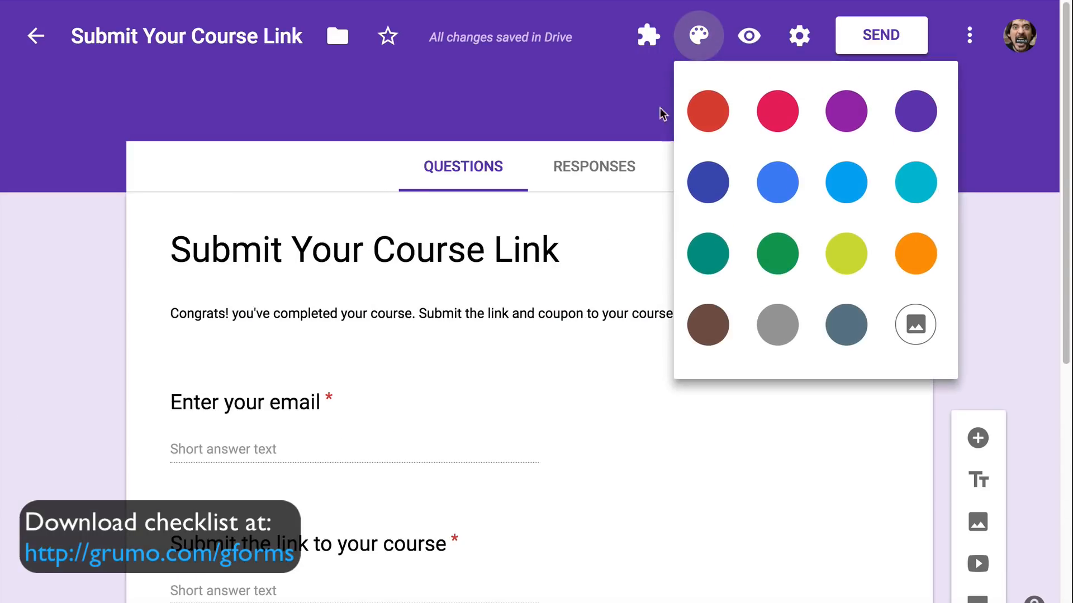
left_click(915, 321)
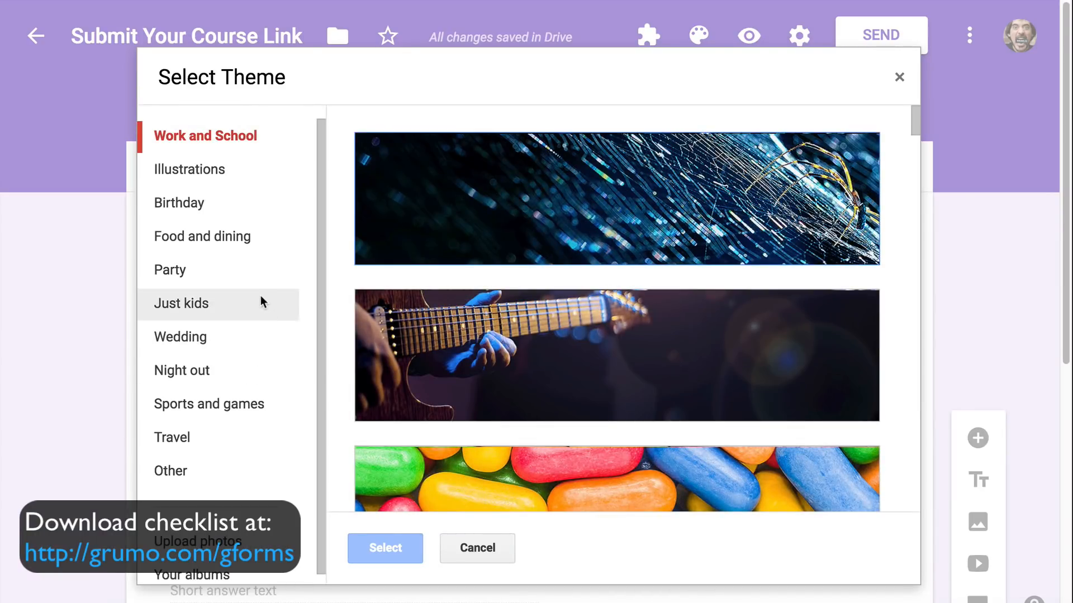
left_click(237, 541)
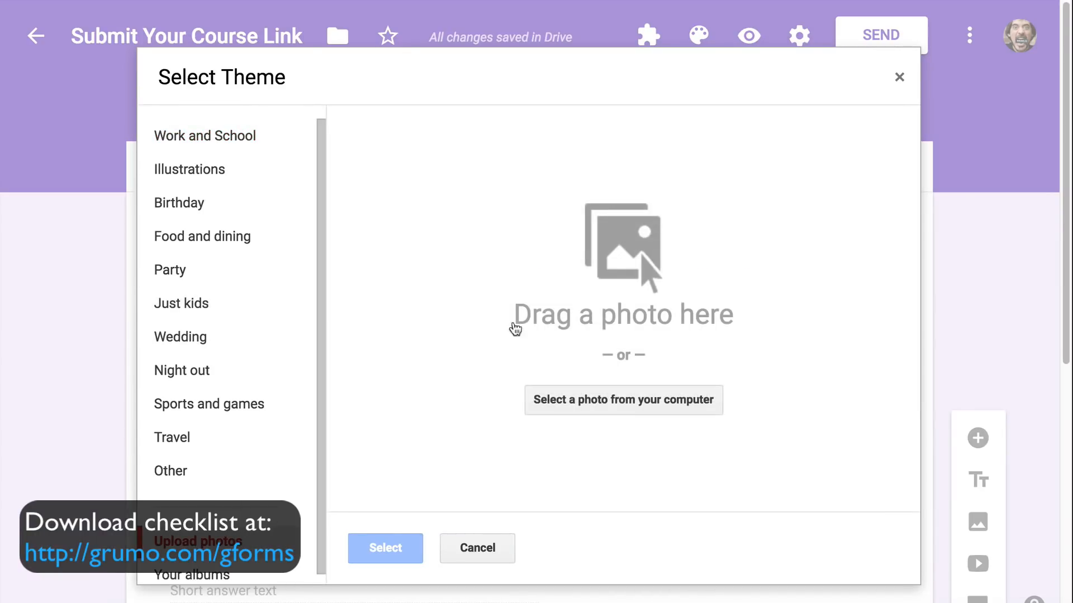
Step: Apply the colored pencils image from the Work and School themes as the form's header background
left_click(240, 143)
scroll(584, 248, "down", 10)
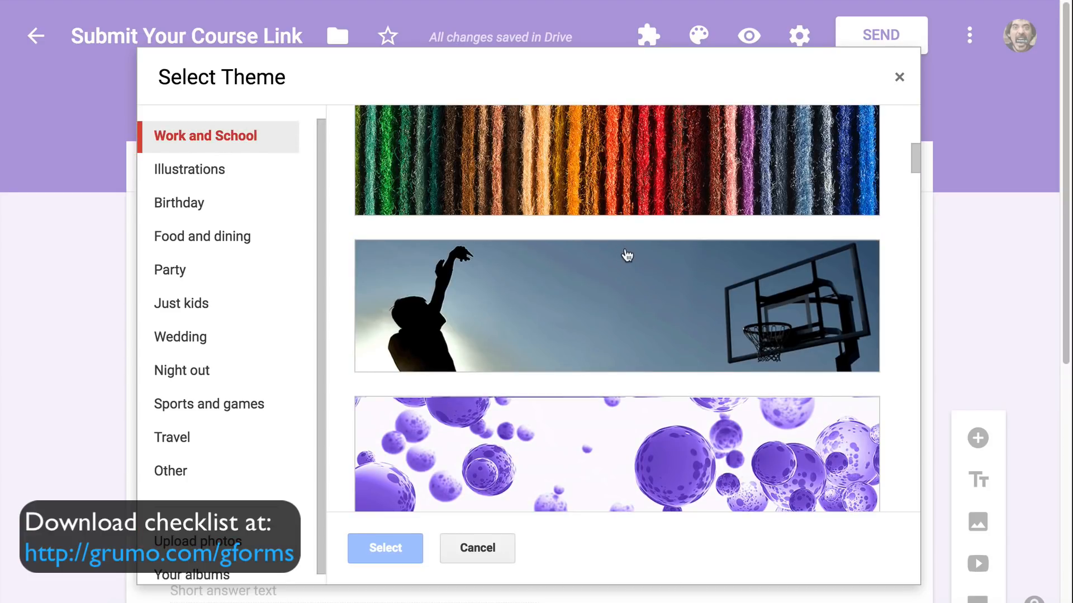
scroll(628, 257, "down", 12)
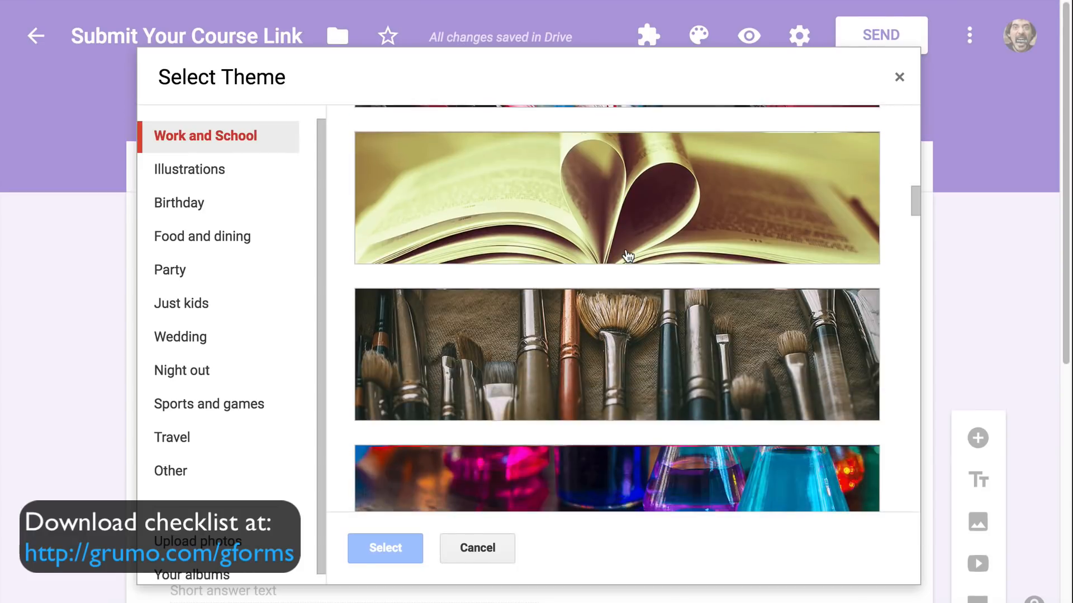
scroll(628, 257, "down", 15)
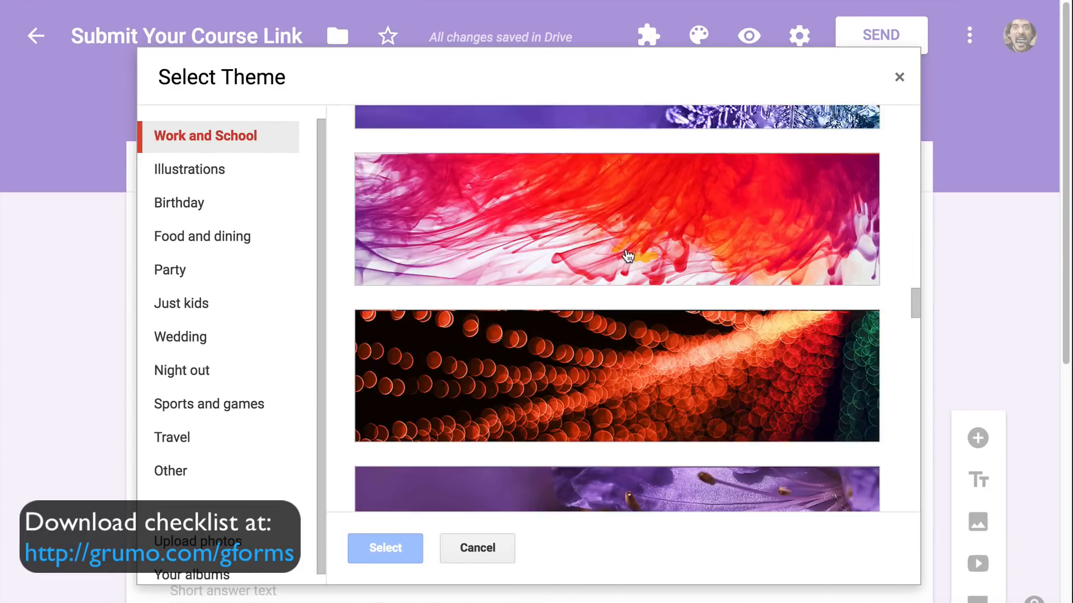
scroll(628, 256, "down", 6)
scroll(628, 256, "up", 18)
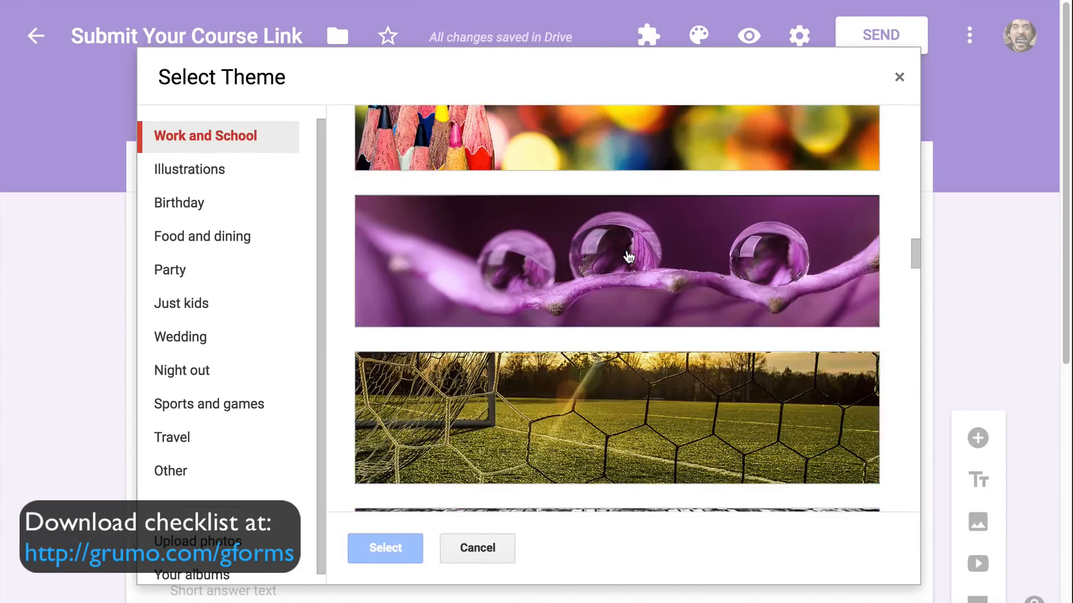
left_click(625, 257)
left_click(393, 553)
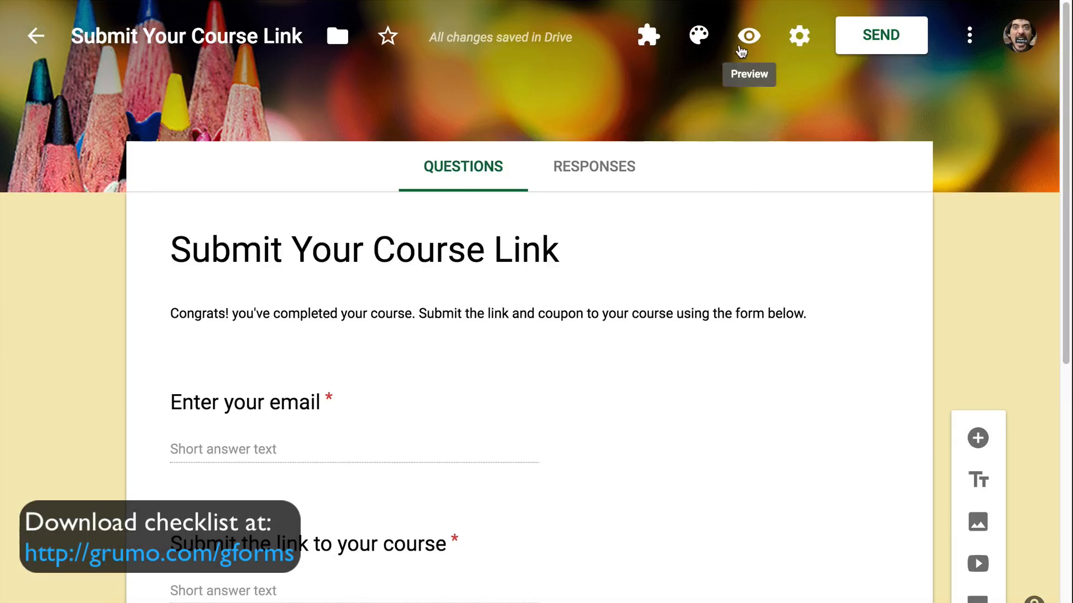
Step: Preview the form and examine its new header image, all question fields and the submit section
left_click(752, 36)
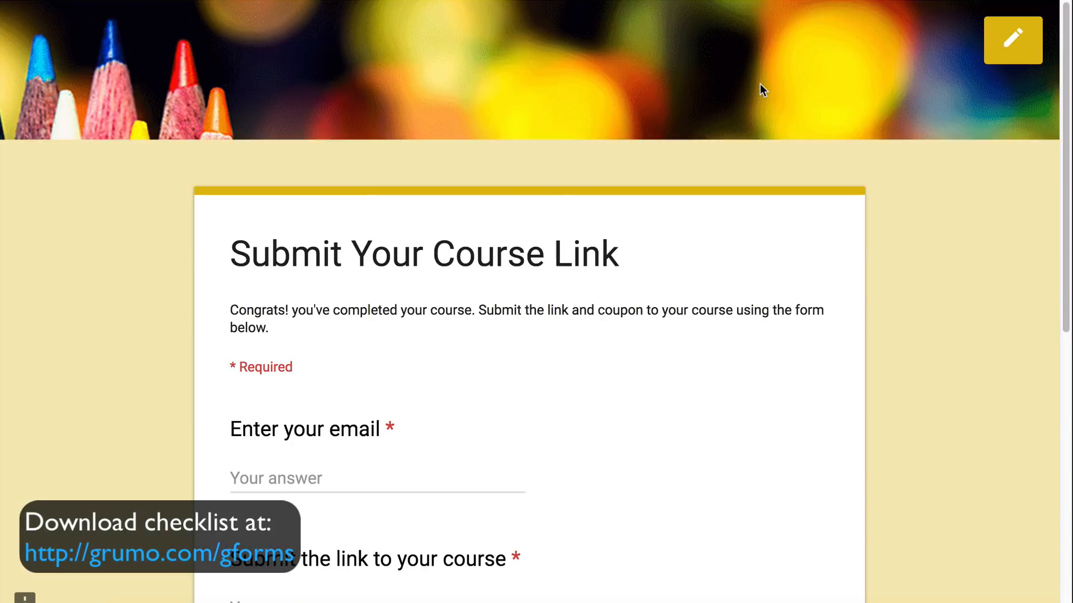
scroll(734, 104, "down", 5)
scroll(648, 156, "down", 5)
scroll(648, 155, "up", 6)
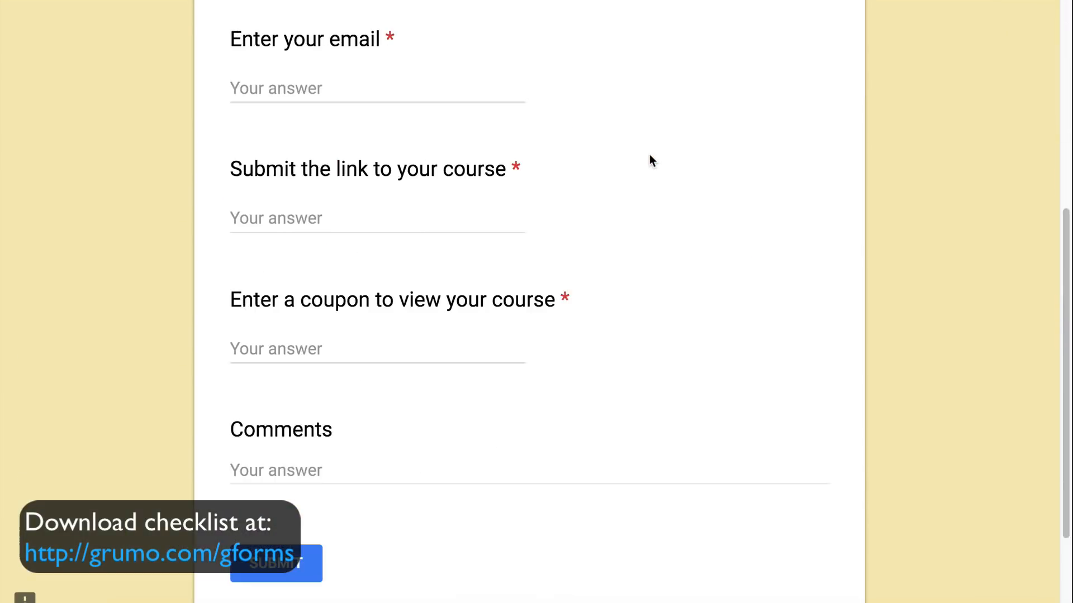
scroll(649, 155, "down", 4)
scroll(650, 154, "up", 3)
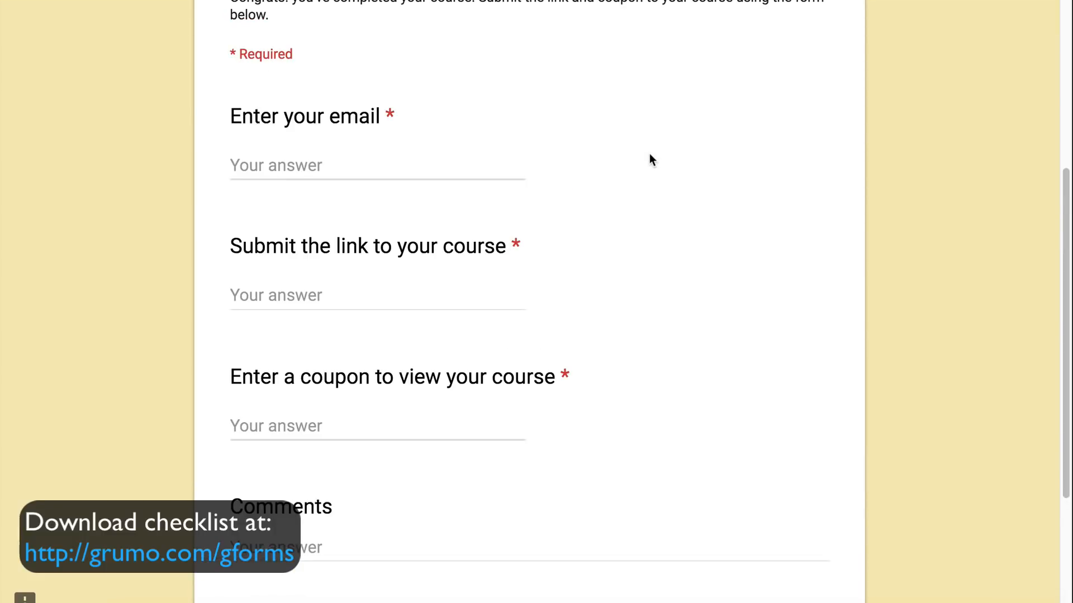
scroll(570, 124, "down", 3)
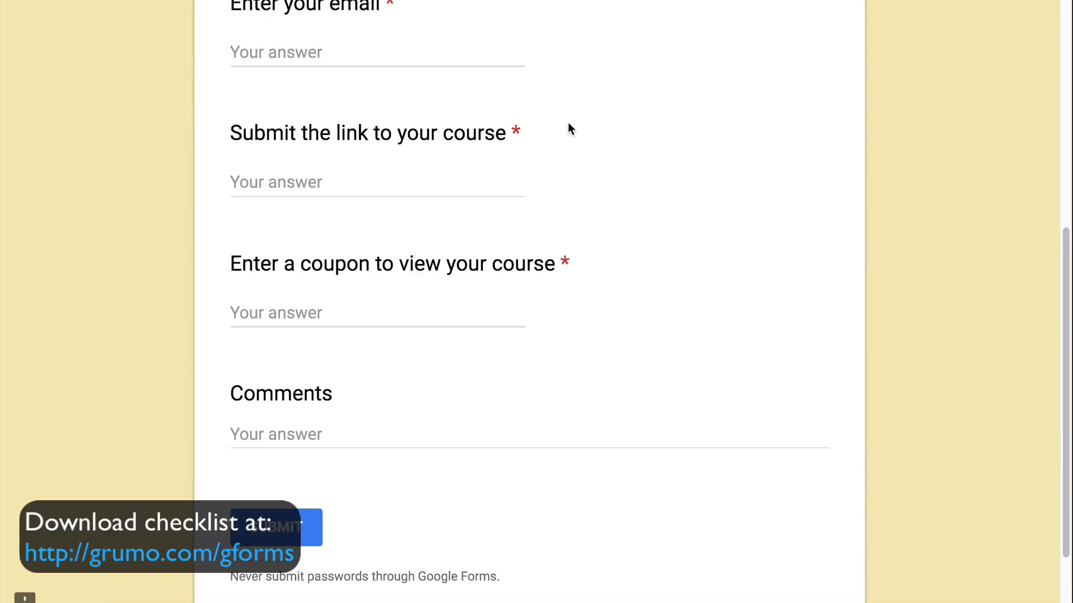
scroll(570, 124, "up", 8)
Step: Tick "Customize background" in the checklist and review the items under "Create Email confirmation"
scroll(569, 124, "down", 5)
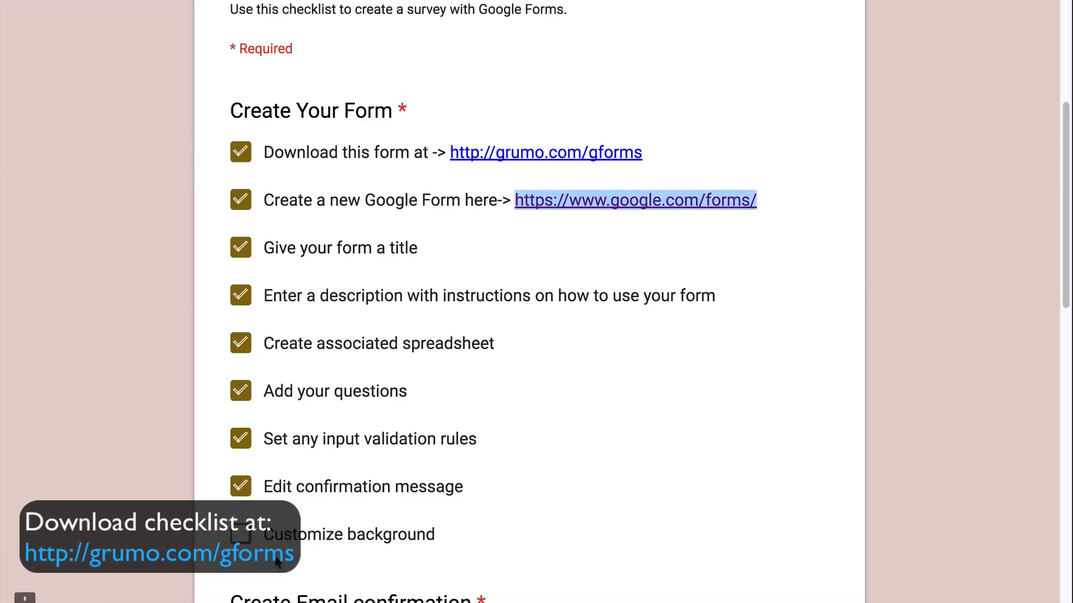
left_click(245, 540)
scroll(176, 379, "down", 5)
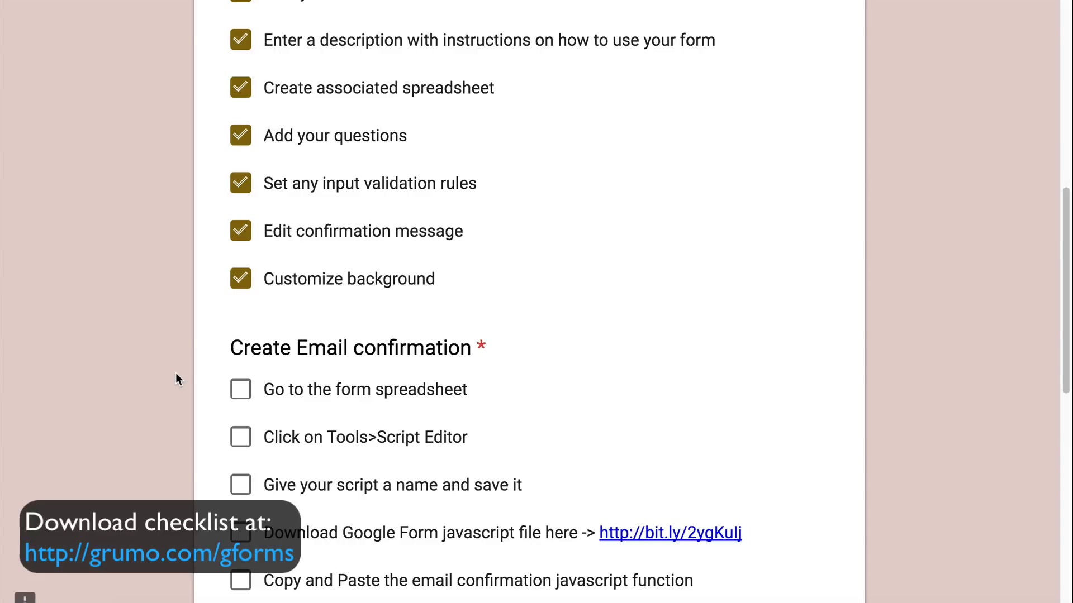
scroll(177, 380, "down", 2)
scroll(176, 380, "down", 1)
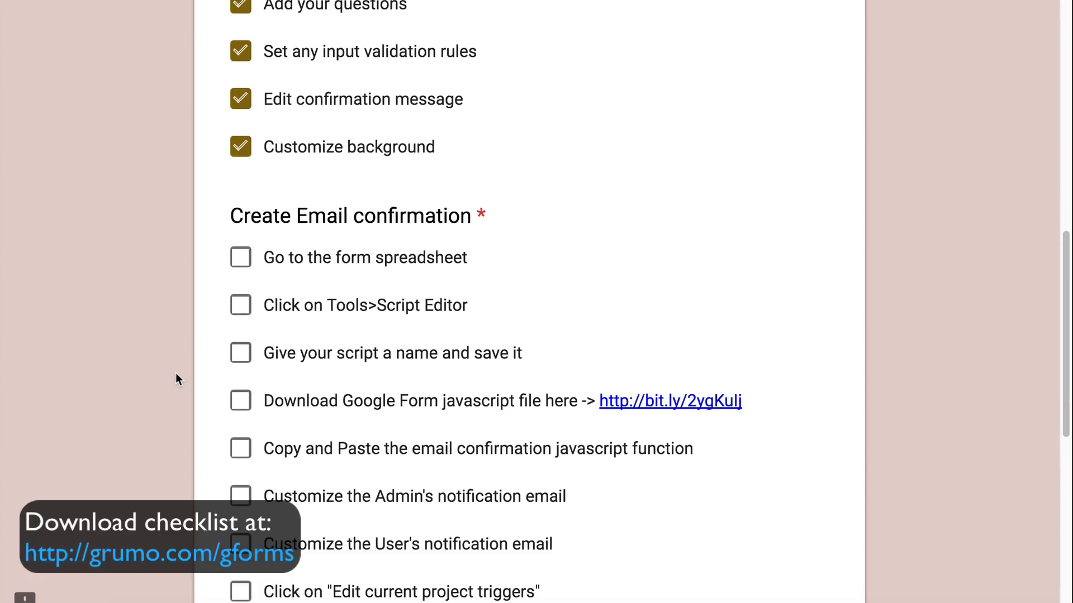